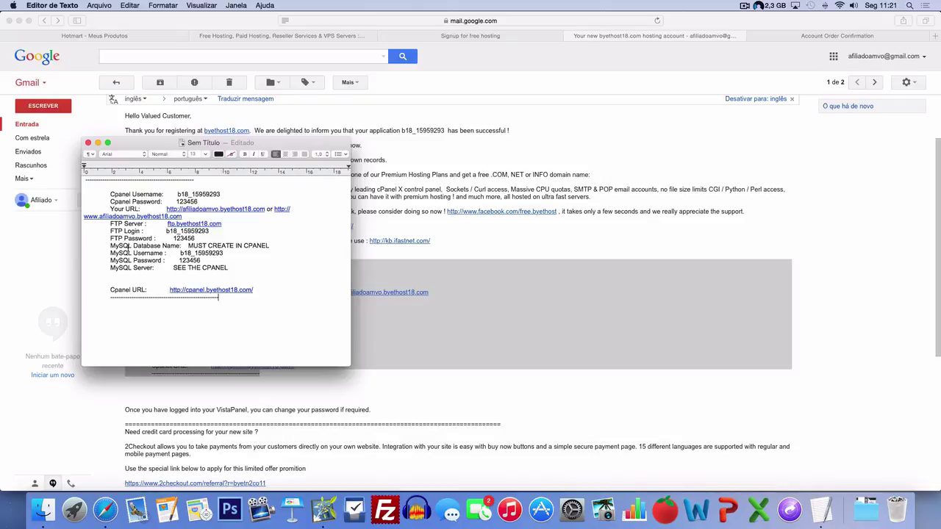
- Bring Safari back in front of TextEdit and return to the Gmail inbox with the Byethost welcome email
left_click(195, 240)
left_click(441, 177)
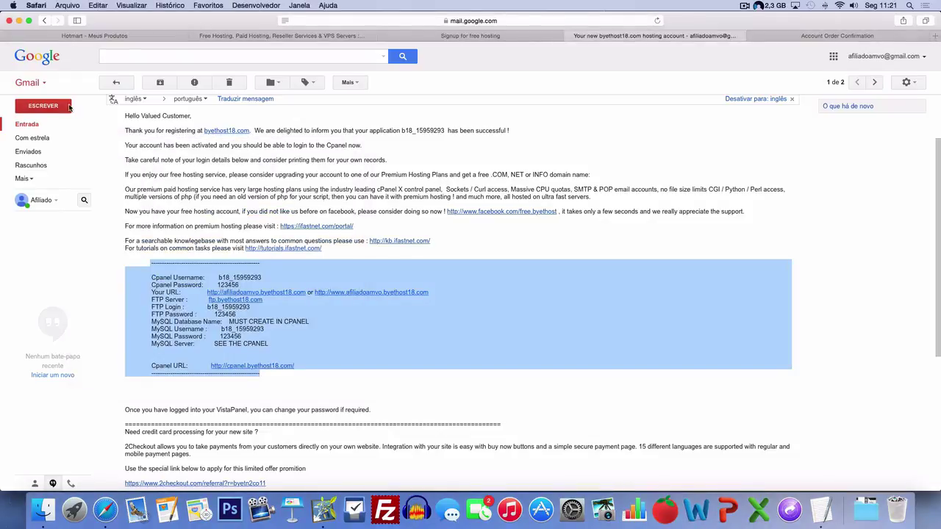
left_click(27, 125)
- Open the saved cPanel URL from the TextEdit note to reach the panel.byethost.com login page
left_click(790, 34)
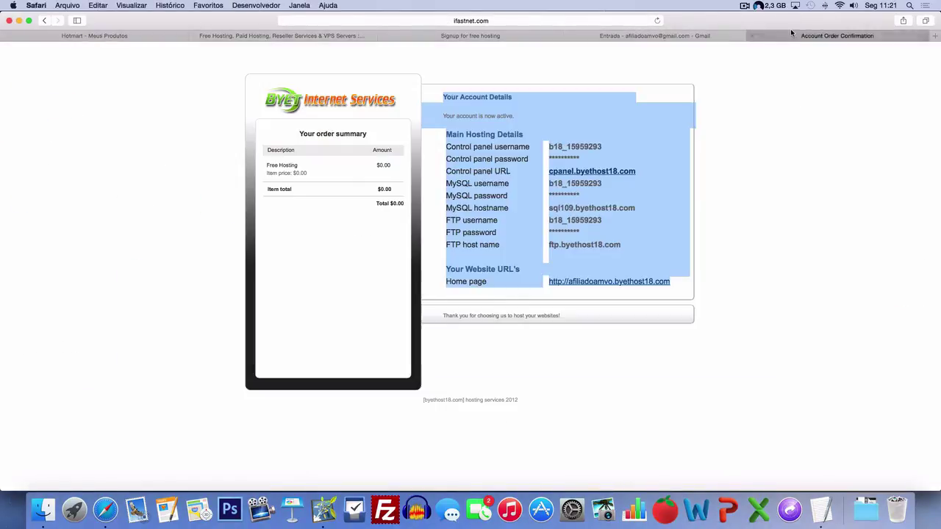
left_click(634, 217)
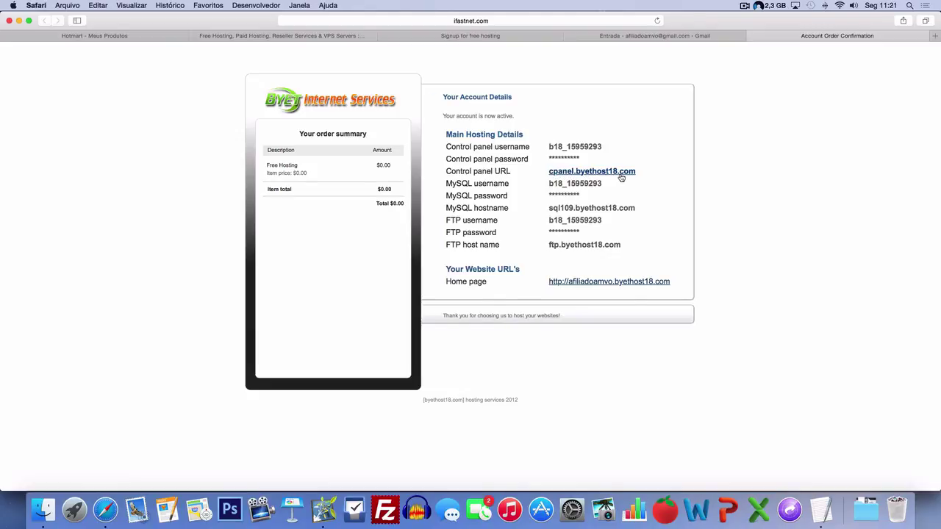
key("super+Tab")
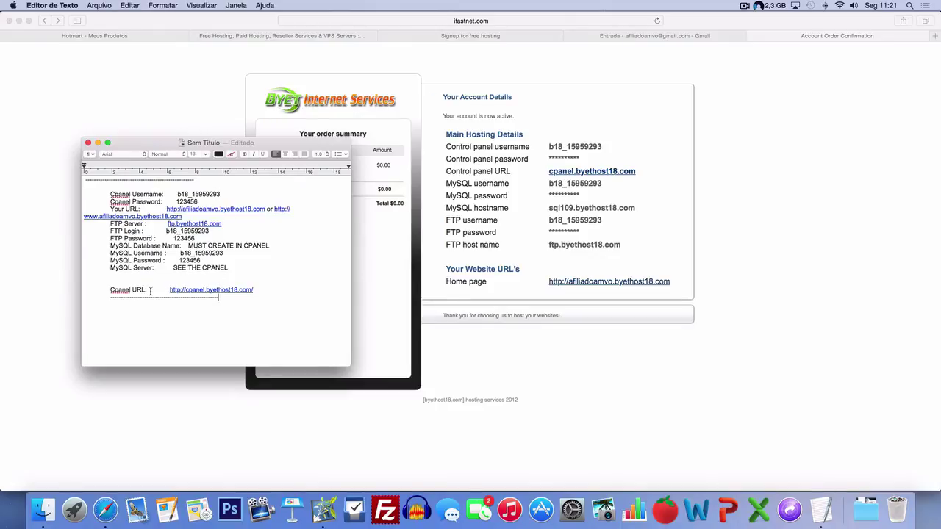
left_click(200, 293)
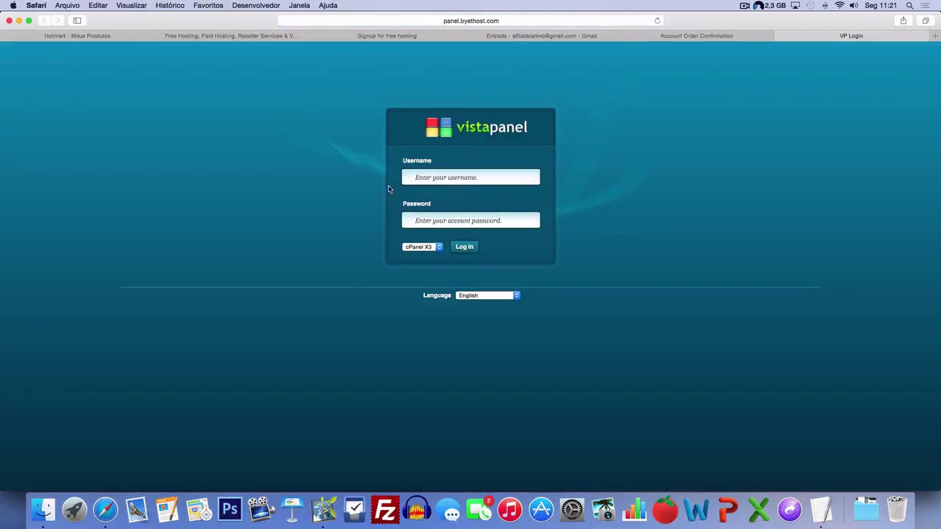
- Copy the cPanel username from the hosting details note
key("super+Tab")
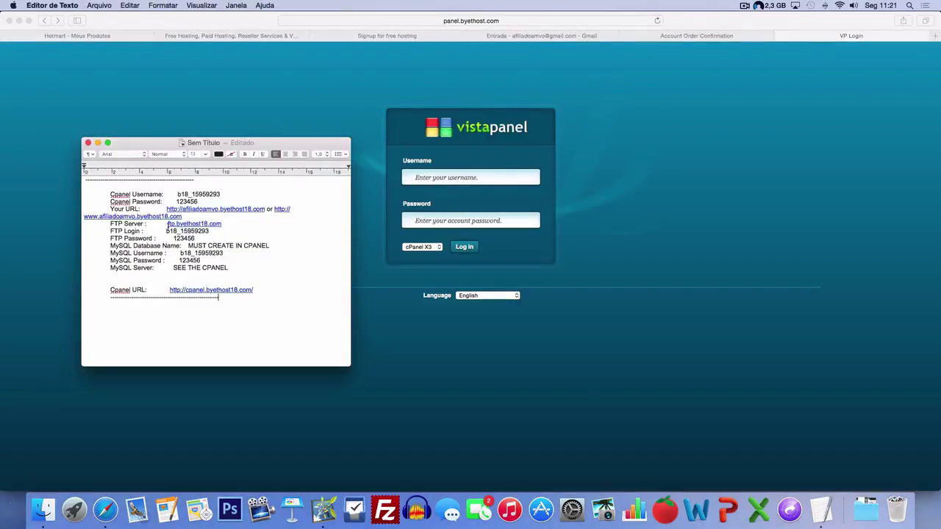
left_click_drag(110, 194, 227, 200)
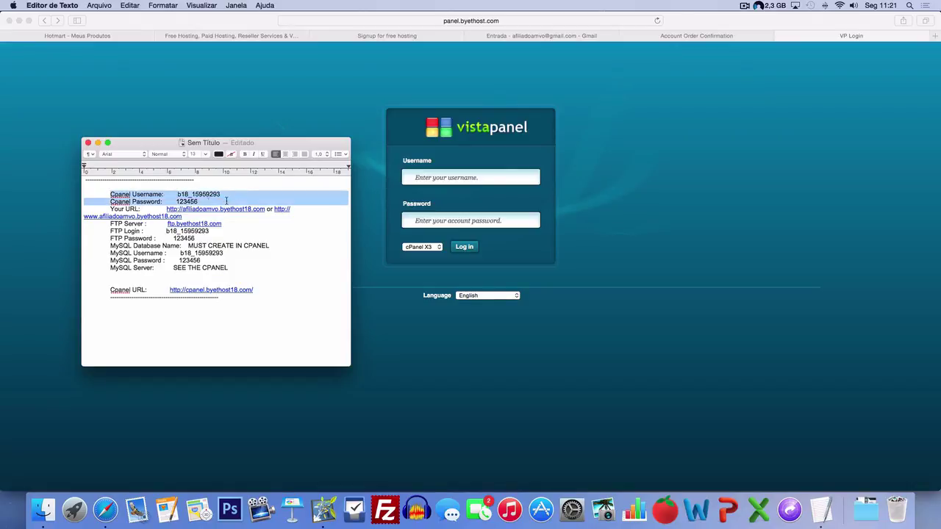
left_click(132, 201)
mouse_move(176, 194)
left_mouse_down()
mouse_move(222, 193)
mouse_move(179, 194)
left_mouse_up()
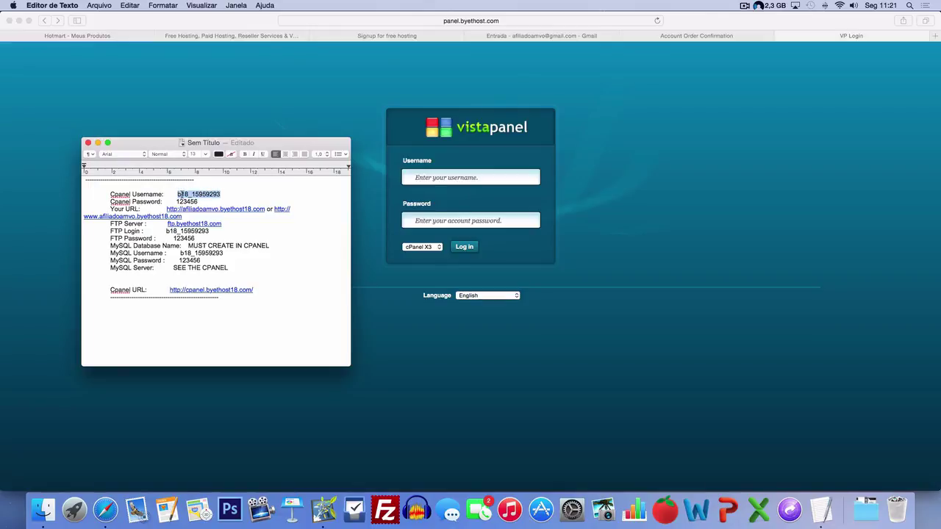
right_click(179, 194)
left_click(210, 233)
- Log into VistaPanel with the copied username and the account password, declining to save it
left_click(471, 181)
key("super+v")
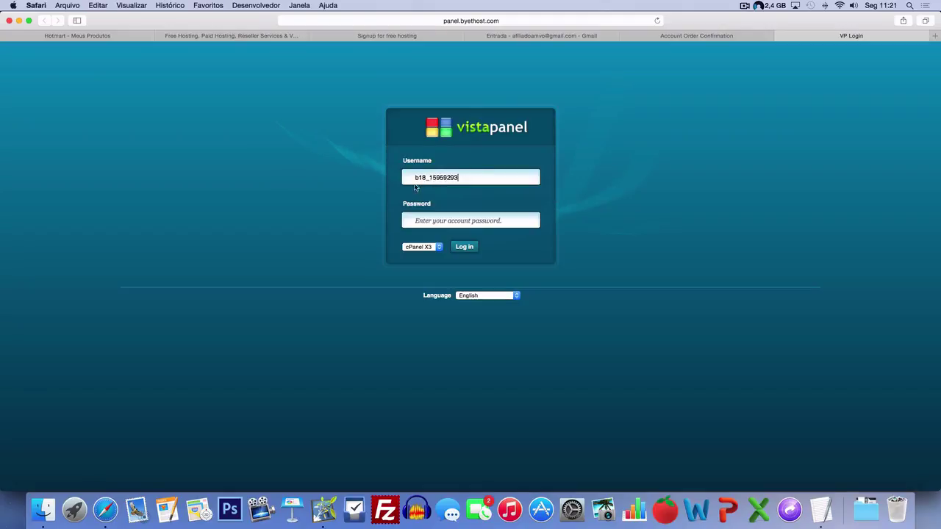
left_click(417, 220)
type("••")
left_click(461, 247)
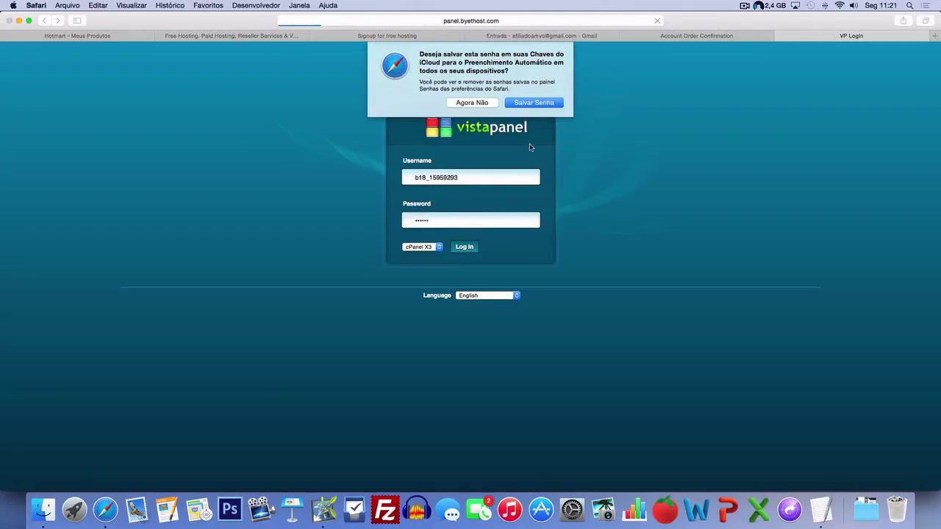
left_click(482, 102)
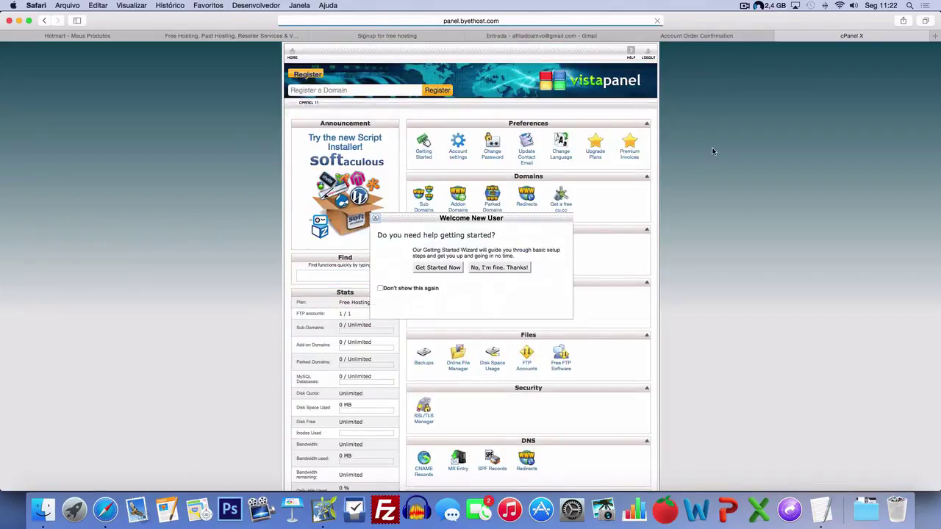
- Dismiss the Welcome New User prompt and launch Softaculous from Software/Services
scroll(672, 176, "down", 3)
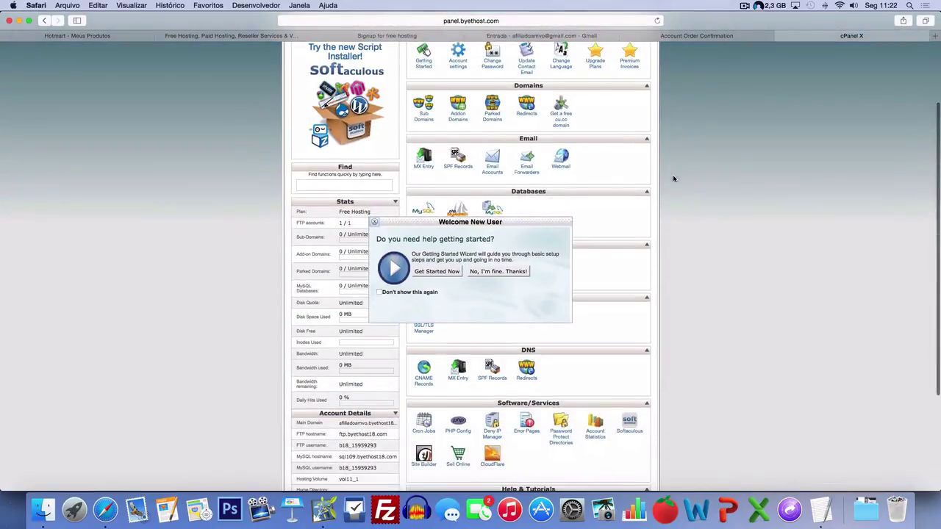
left_click(375, 224)
scroll(698, 181, "up", 3)
scroll(699, 184, "down", 10)
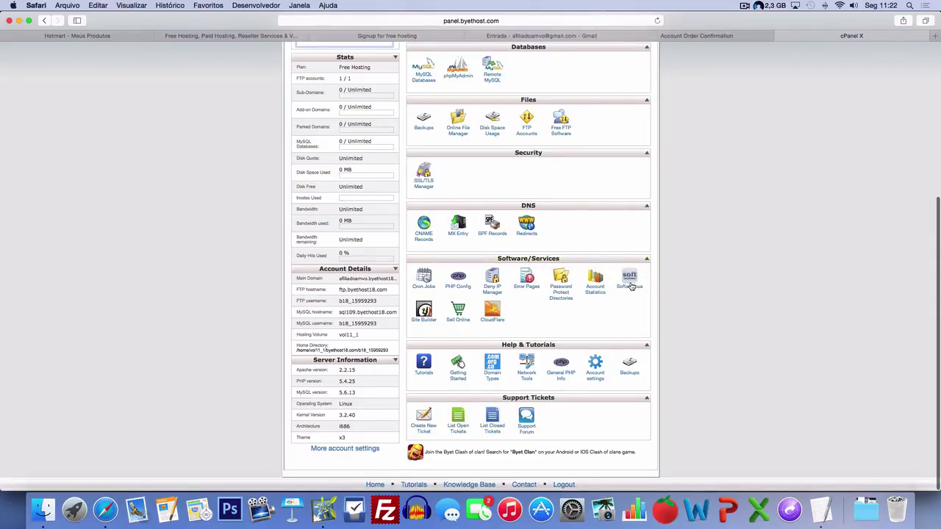
left_click(629, 277)
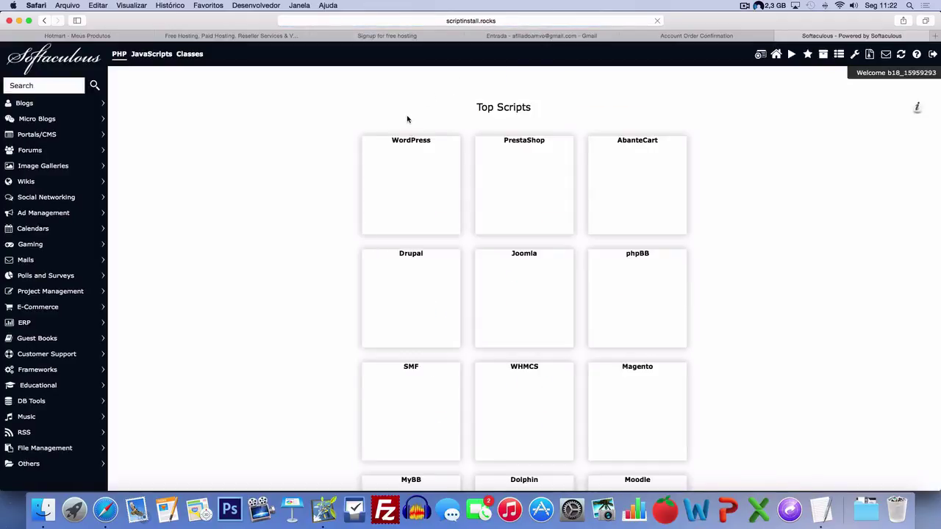
- Open the WordPress install form from the Softaculous WordPress card
mouse_move(389, 168)
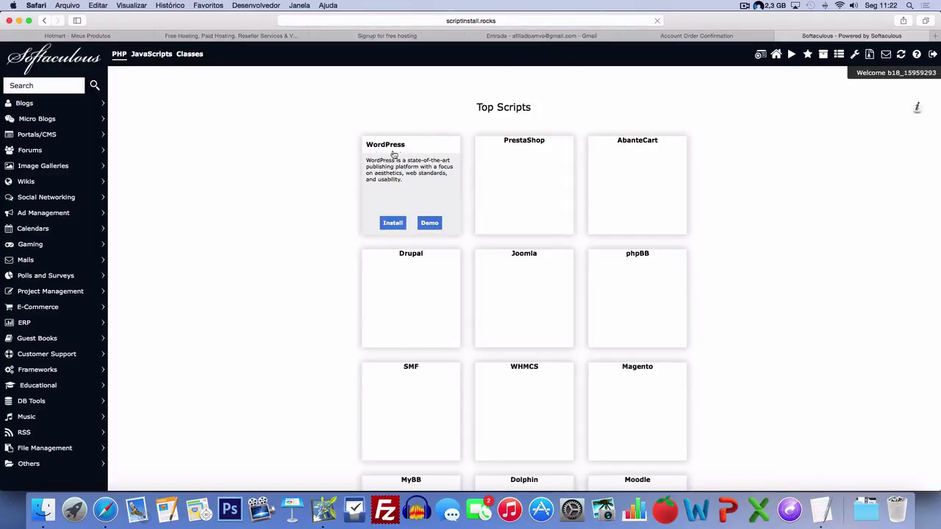
left_click(391, 226)
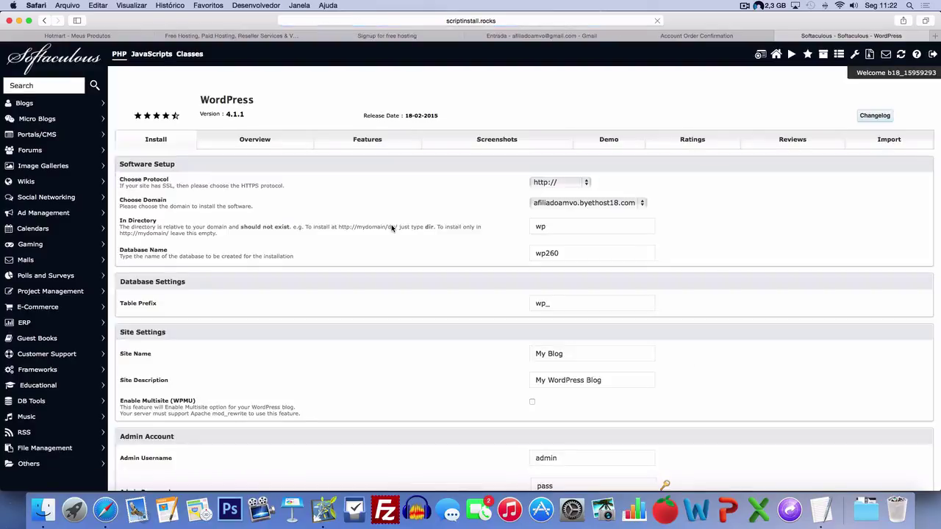
scroll(392, 225, "down", 7)
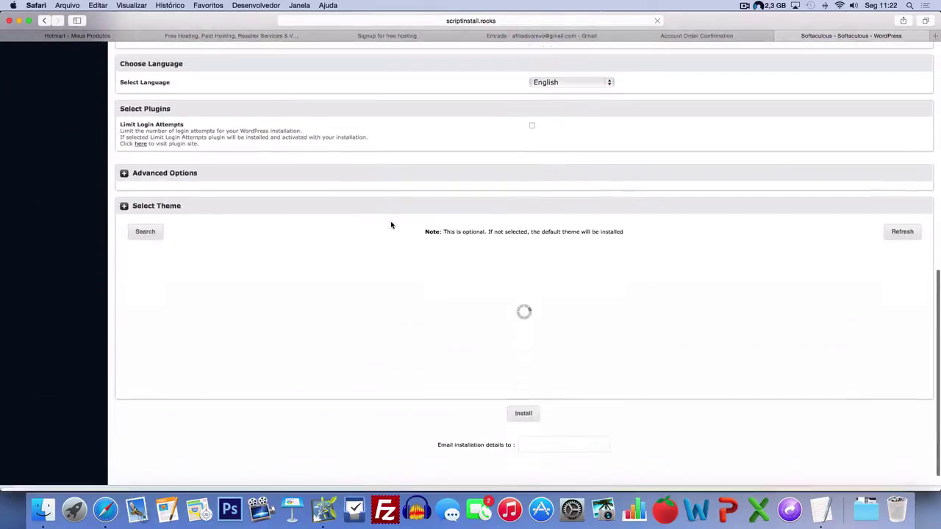
scroll(390, 224, "up", 4)
scroll(390, 224, "up", 4)
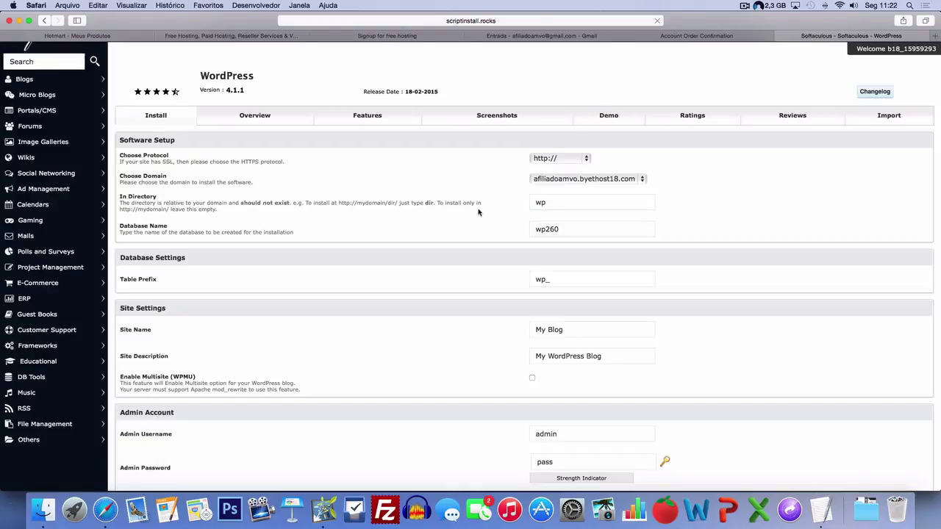
- Delete 'wp' from the In Directory field so WordPress installs at the domain root
double_click(555, 200)
key("BackSpace")
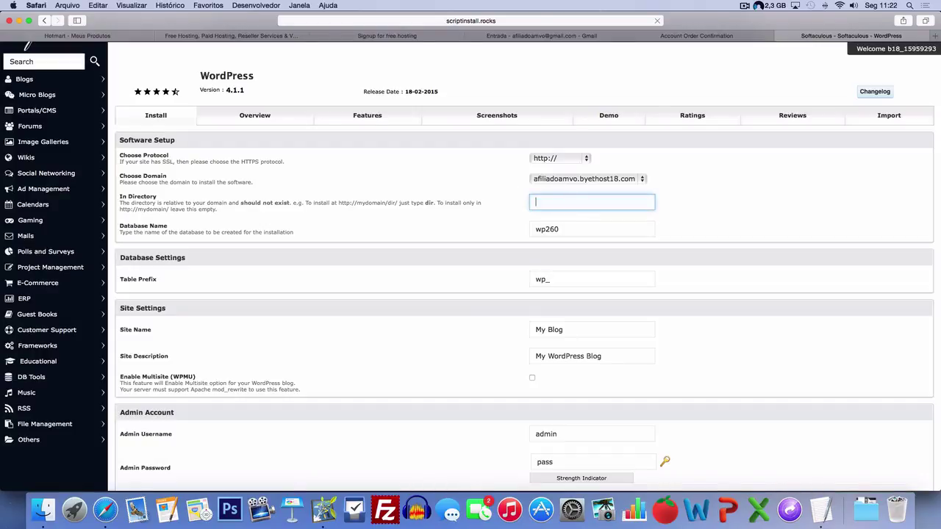
left_click(128, 197)
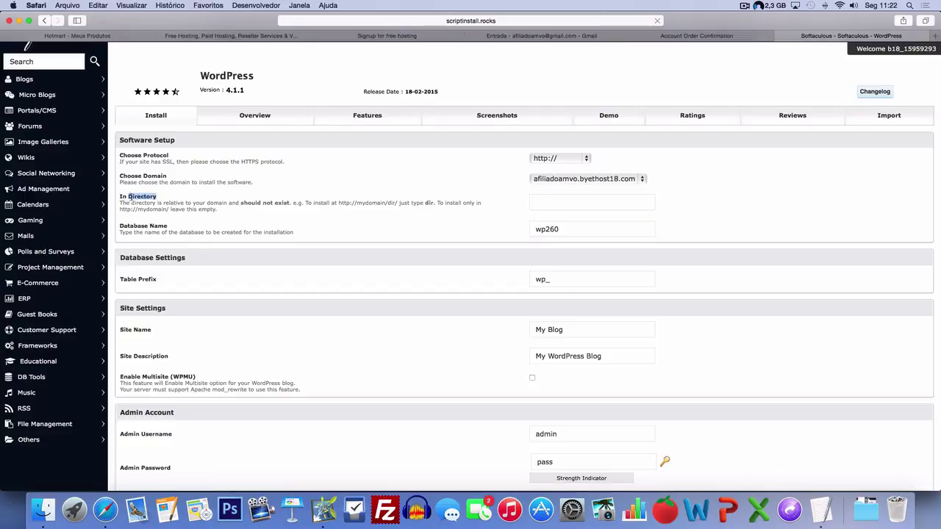
left_click(568, 200)
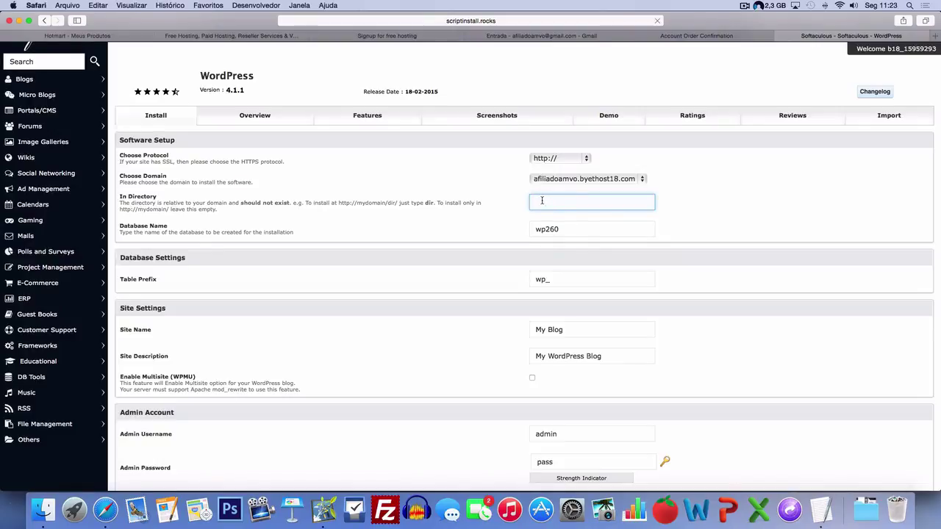
- Replace the default Site Name with 'Dicas Fórmula 47'
scroll(426, 254, "down", 3)
scroll(476, 175, "down", 3)
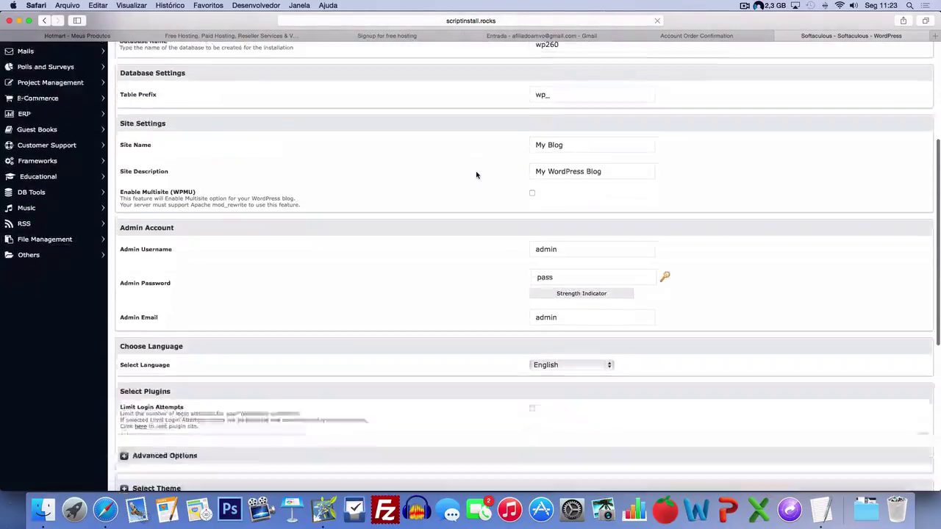
scroll(477, 175, "down", 2)
scroll(476, 175, "up", 5)
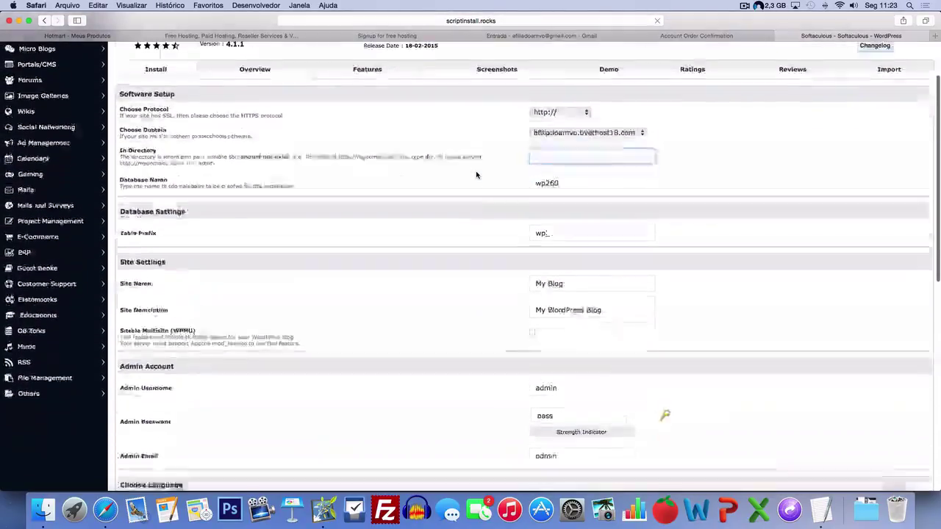
scroll(476, 175, "down", 3)
scroll(478, 174, "up", 1)
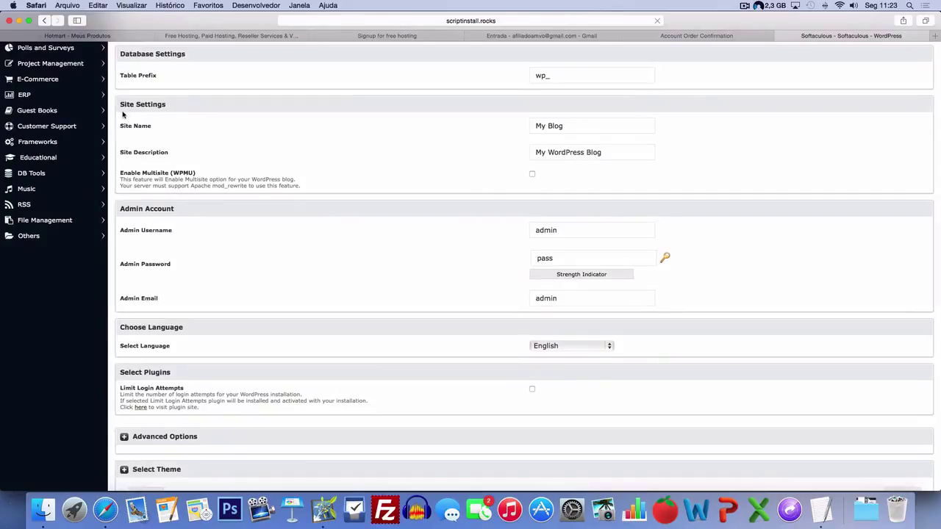
left_click_drag(121, 126, 161, 129)
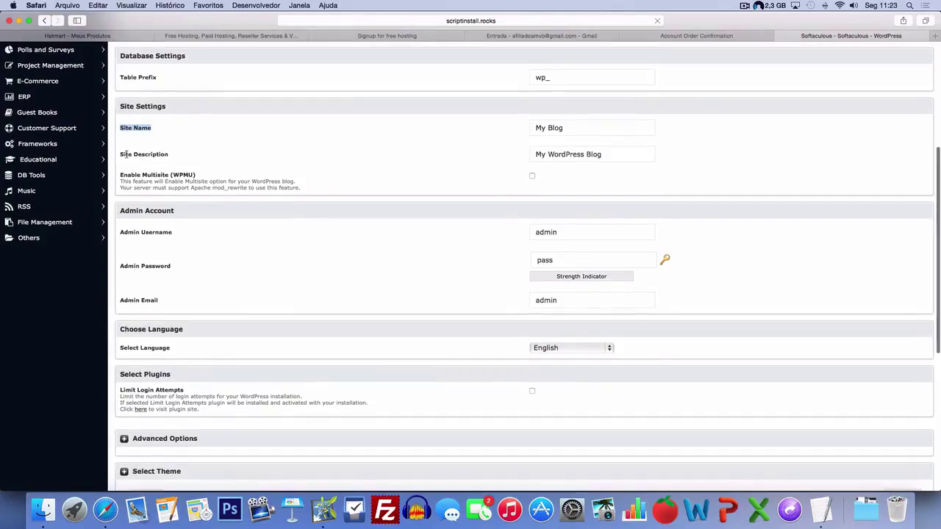
scroll(144, 150, "up", 1)
left_click_drag(120, 159, 199, 163)
left_click(196, 164)
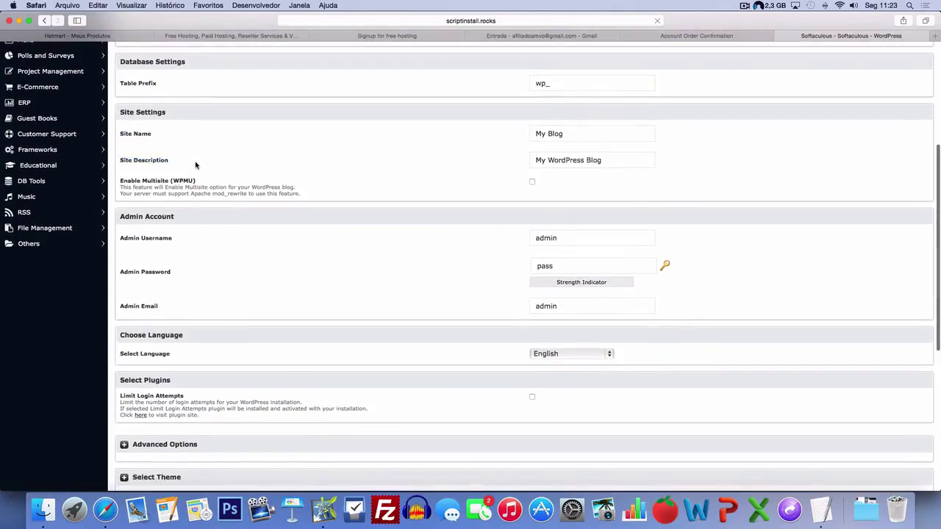
left_click(578, 134)
triple_click(578, 134)
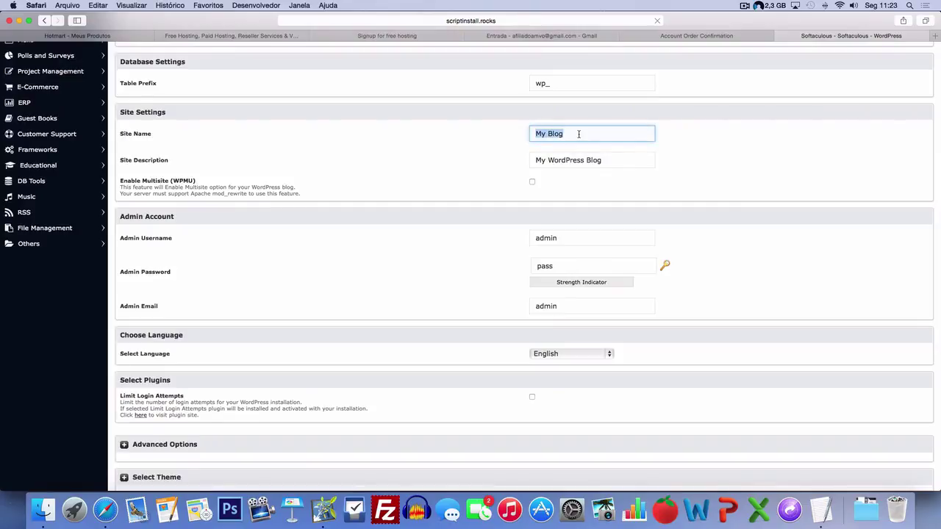
type("Dicas Fórmula 47")
- Set the Site Description to 'Aprenda Como Definir O Abdômen Em 47 Dias'
key("Tab")
type("Ap")
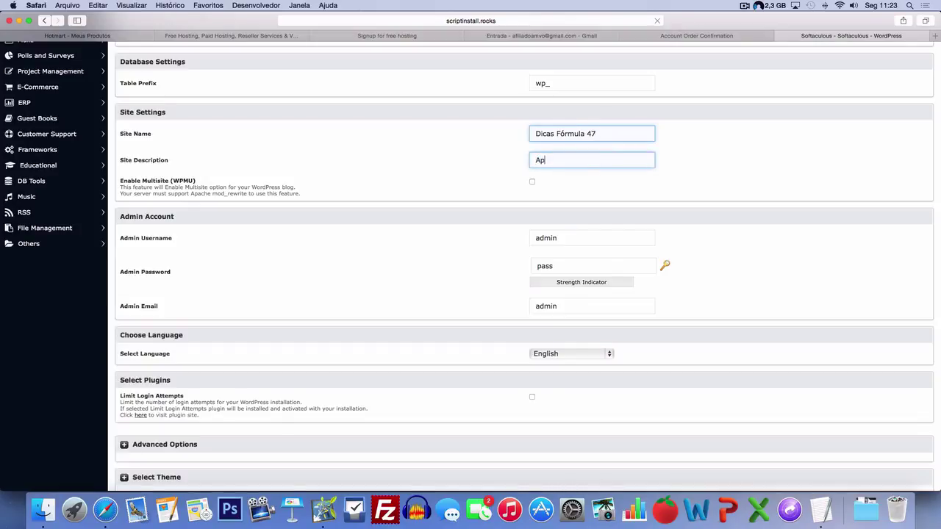
type("renda Como Definir O Abdômen Em 37")
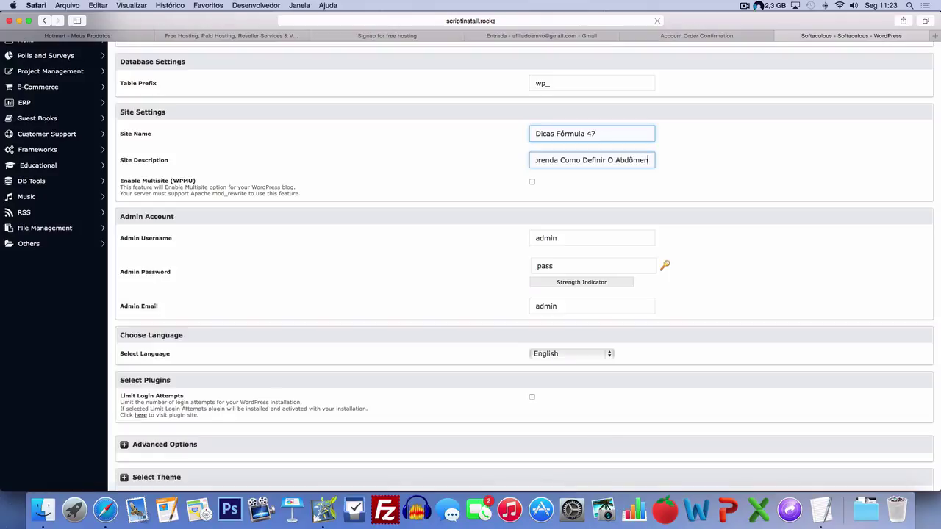
key("BackSpace")
key("BackSpace")
type("47 Duas")
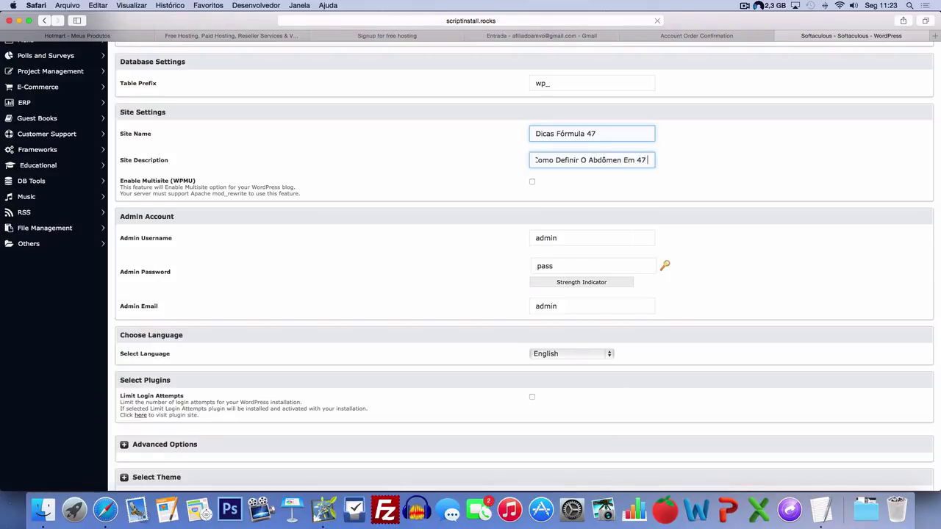
key("BackSpace")
key("BackSpace")
key("BackSpace")
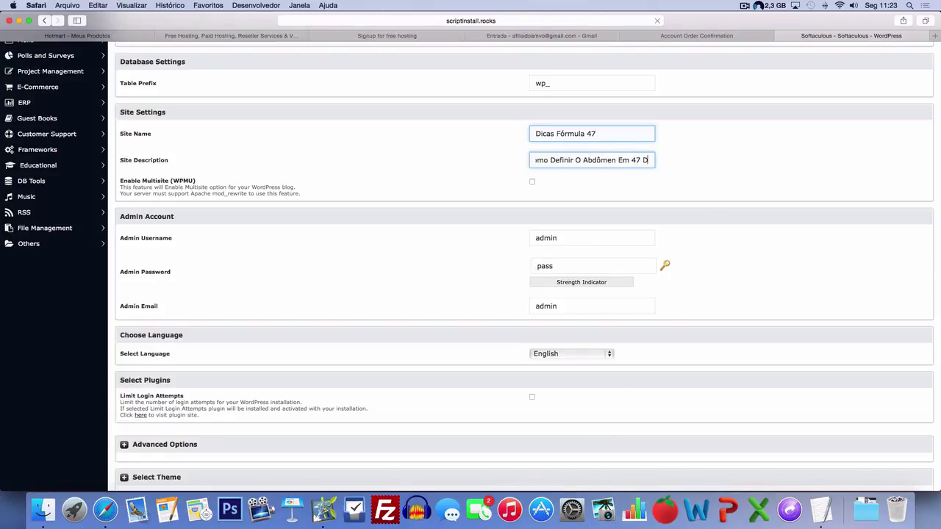
type("ias")
left_click(494, 161)
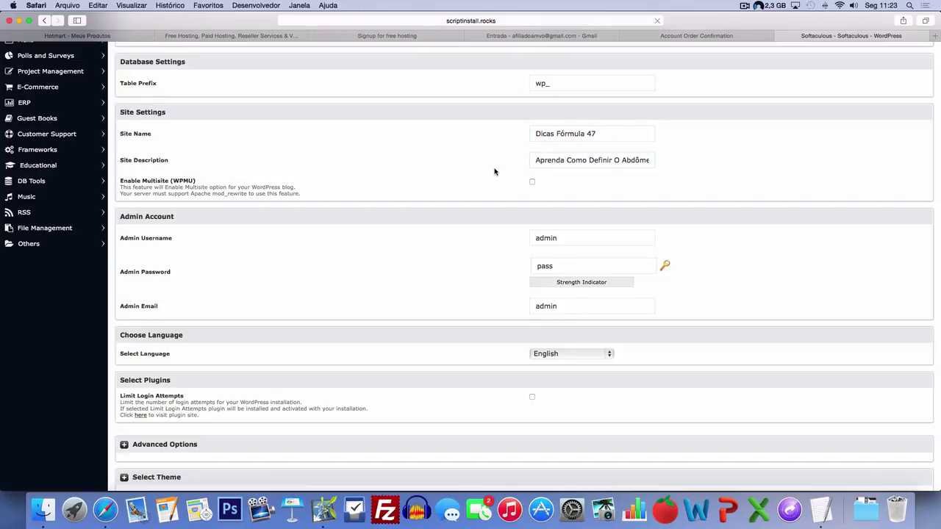
scroll(487, 203, "up", 3)
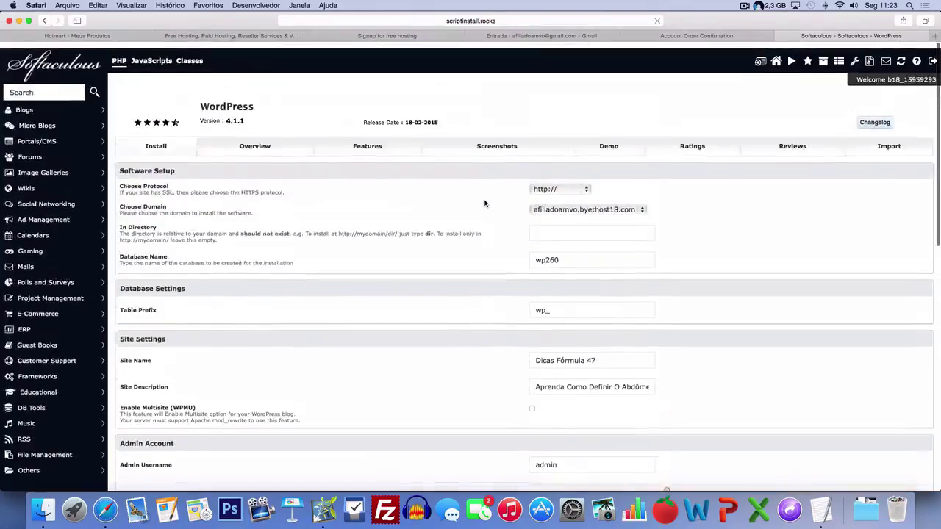
scroll(485, 203, "down", 5)
scroll(484, 204, "up", 3)
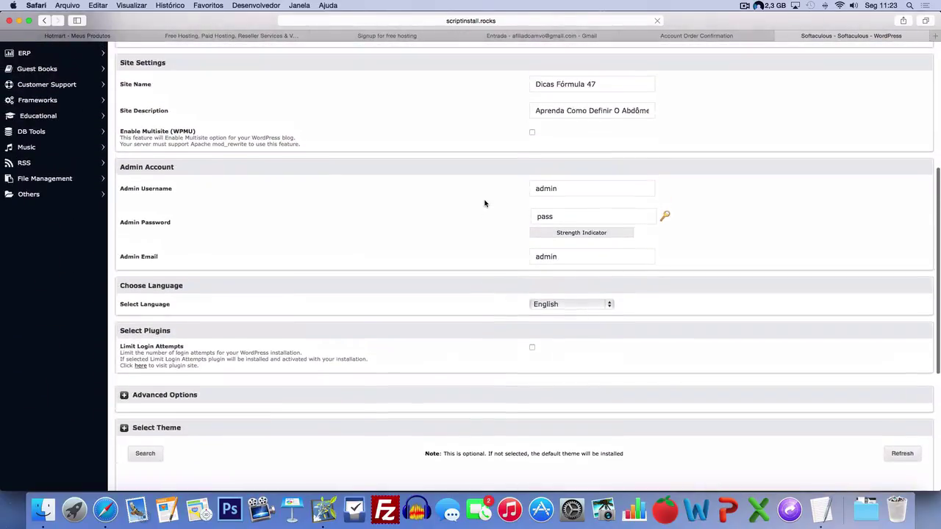
scroll(484, 204, "down", 3)
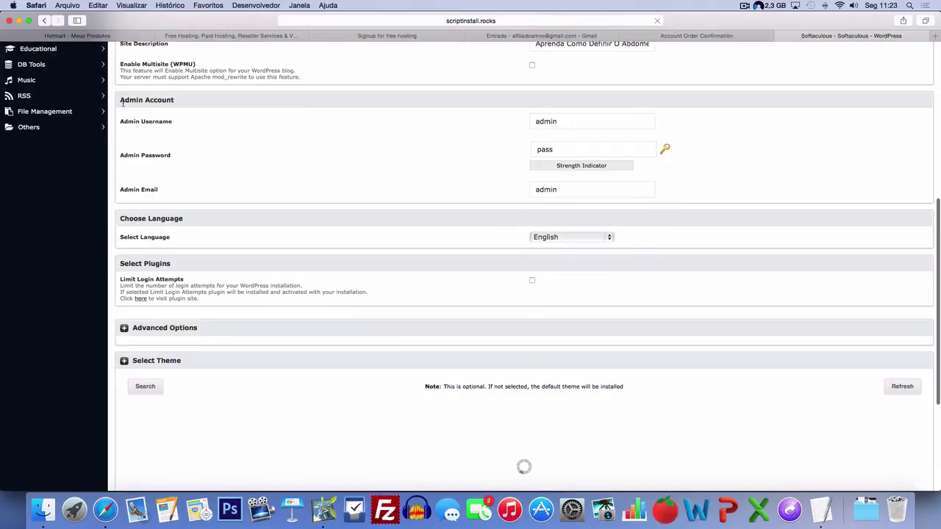
- Replace the default admin username with a custom one and set a short admin password
left_click_drag(122, 103, 181, 104)
left_click(137, 139)
left_click_drag(120, 122, 189, 125)
left_click(189, 125)
left_click(558, 121)
double_click(560, 121)
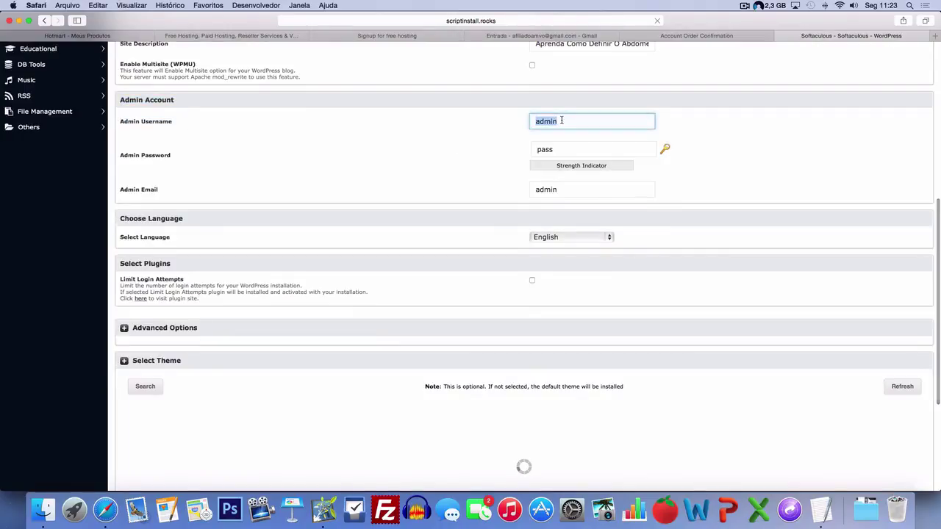
type("admin")
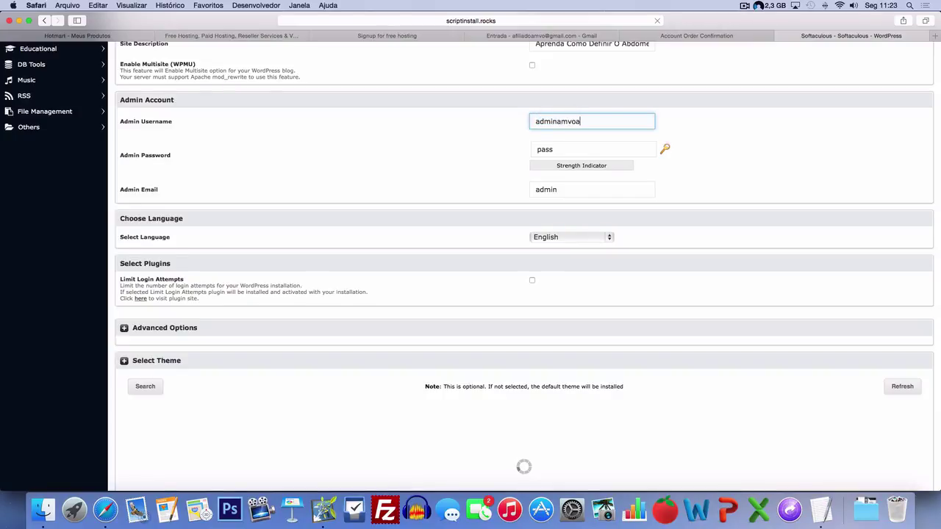
type("amvo")
key("BackSpace")
key("BackSpace")
key("BackSpace")
key("BackSpace")
type("afiliadoamvo")
key("Tab")
type("12")
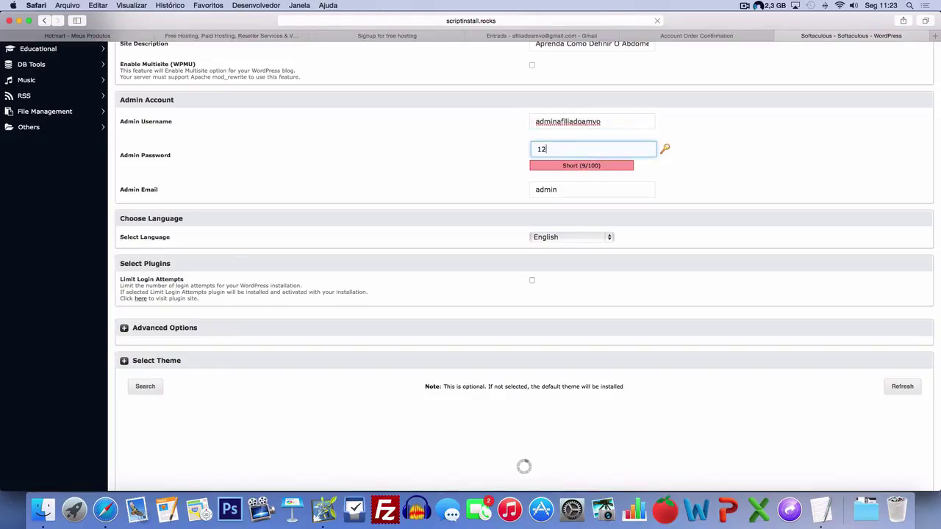
type("3456")
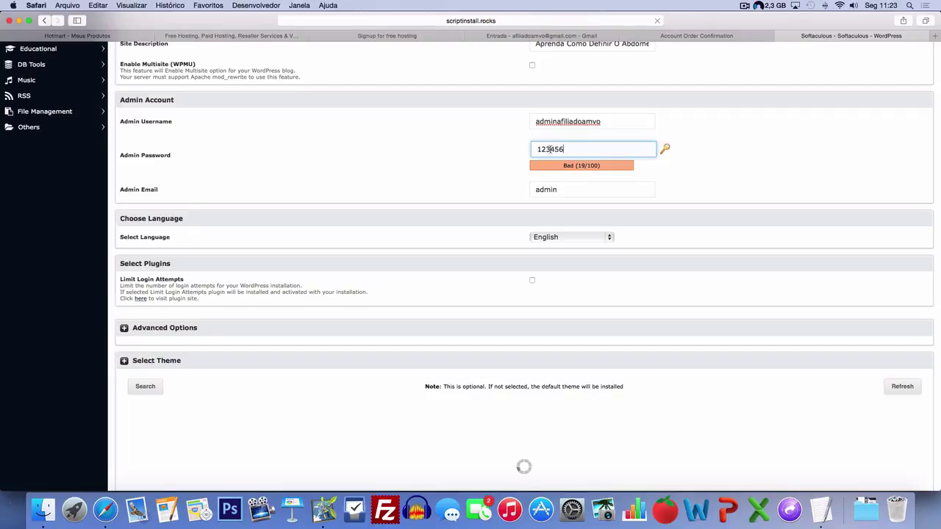
left_click(490, 169)
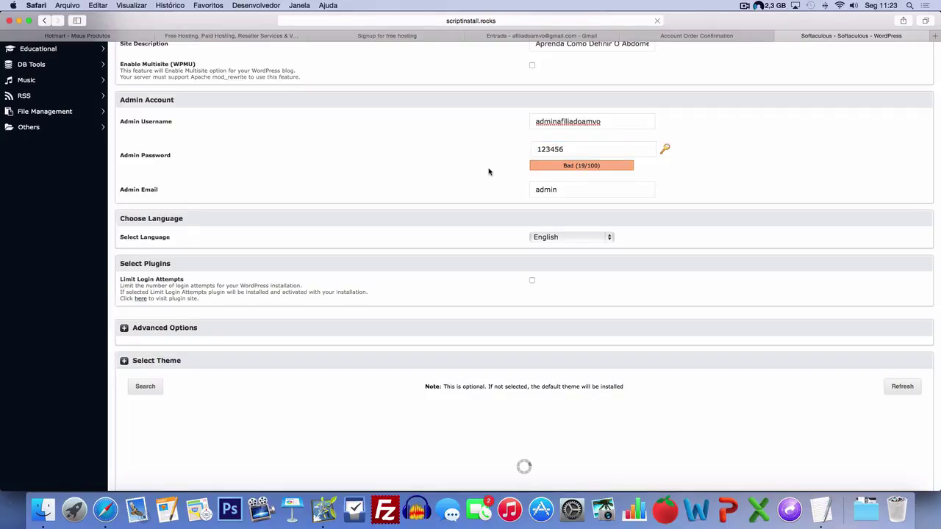
- Replace the default Admin Email with the owner's Gmail address
left_click(552, 188)
double_click(565, 189)
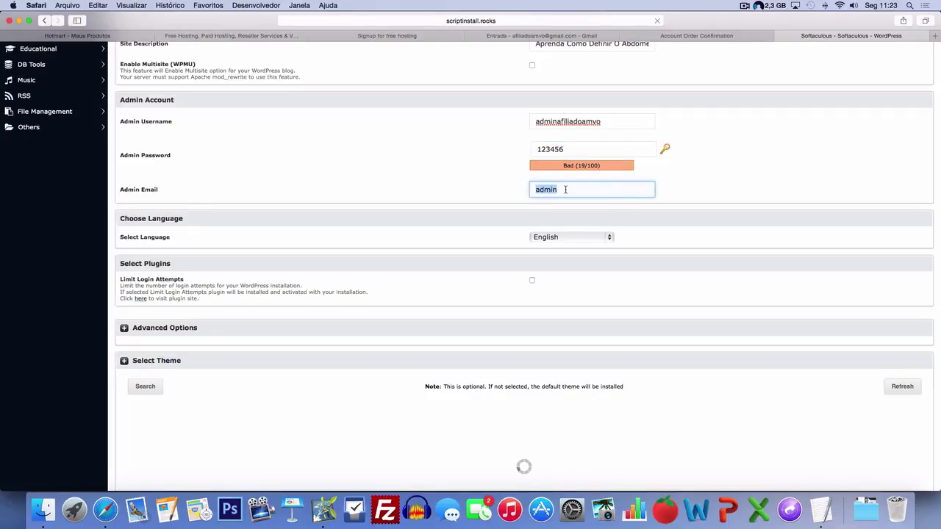
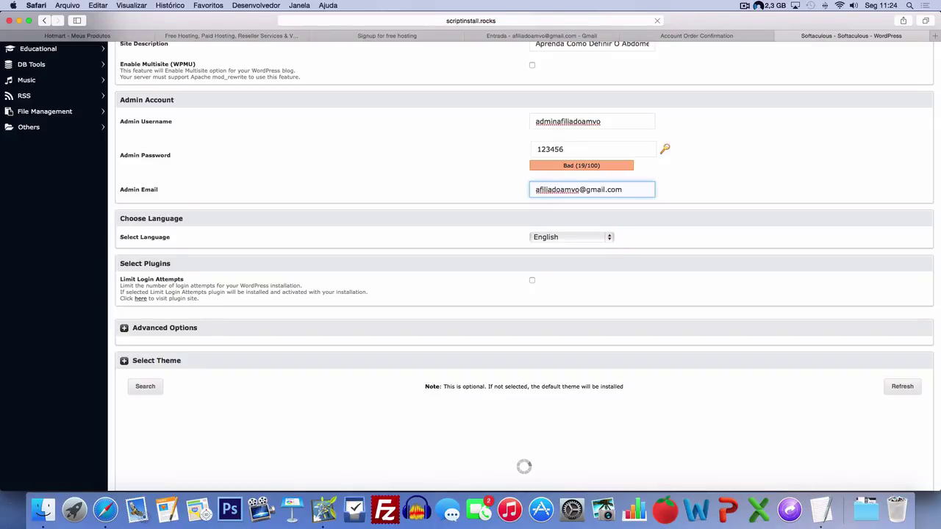
left_click(469, 180)
scroll(410, 156, "up", 1)
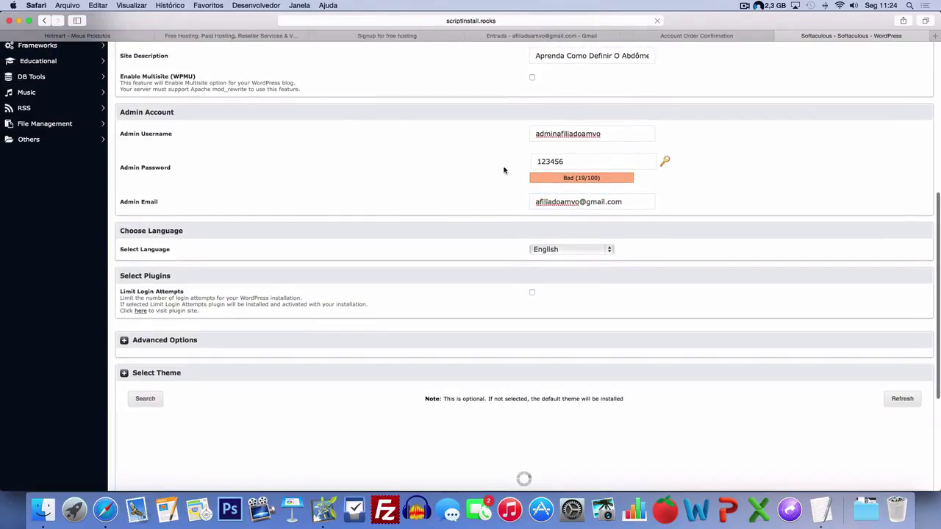
scroll(256, 170, "down", 3)
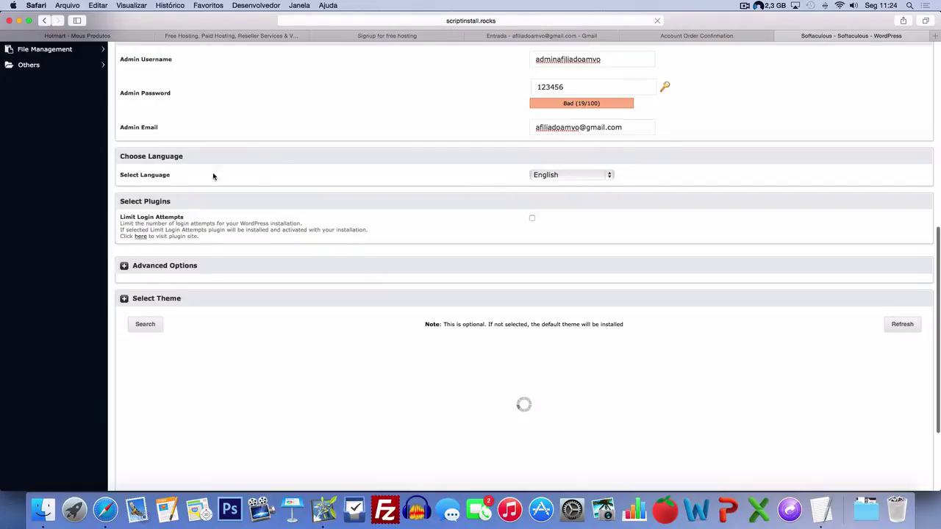
- Choose Portuguese-BR as the install language and tick the Limit Login Attempts plugin
left_click(581, 177)
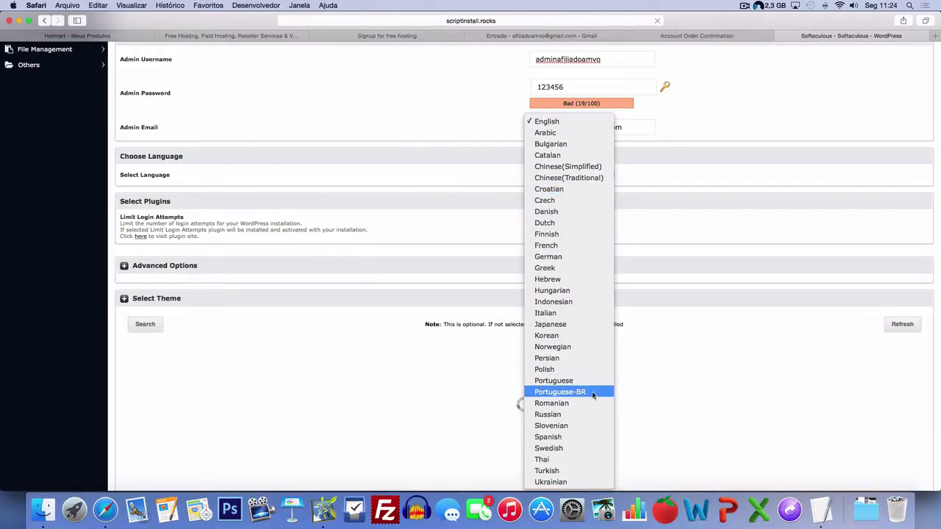
left_click(580, 392)
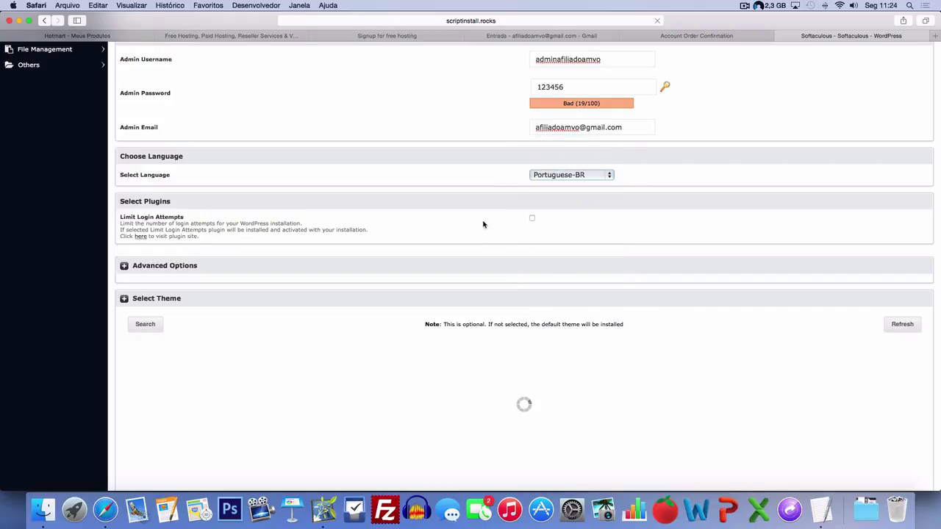
scroll(434, 199, "up", 1)
scroll(412, 209, "down", 1)
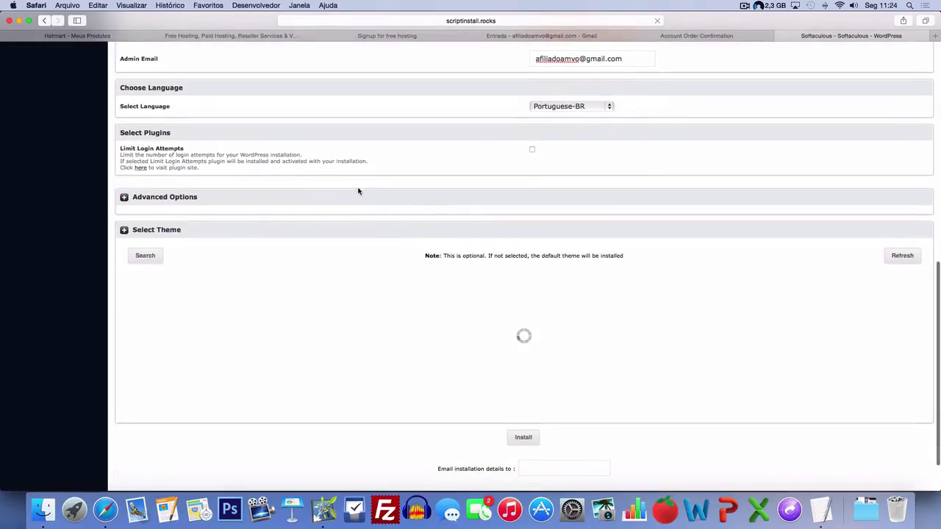
left_click(532, 150)
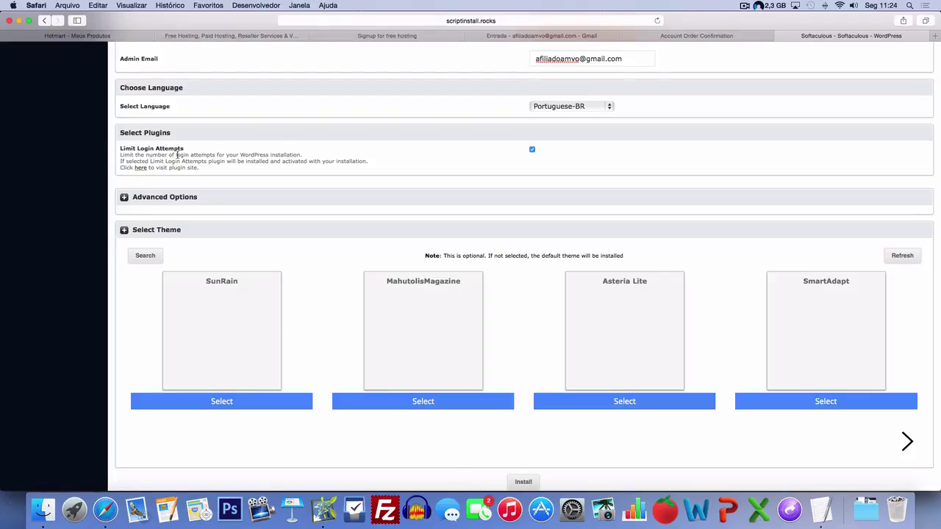
scroll(177, 155, "down", 1)
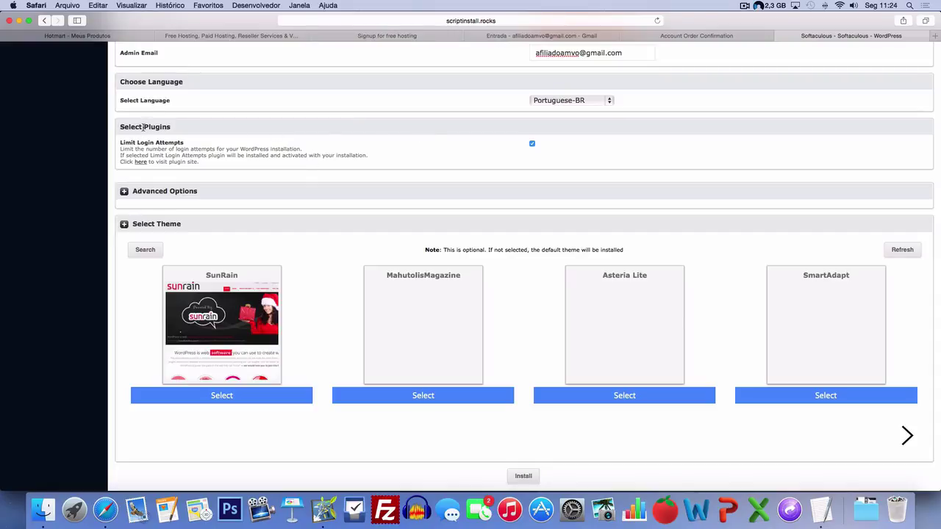
scroll(473, 157, "up", 10)
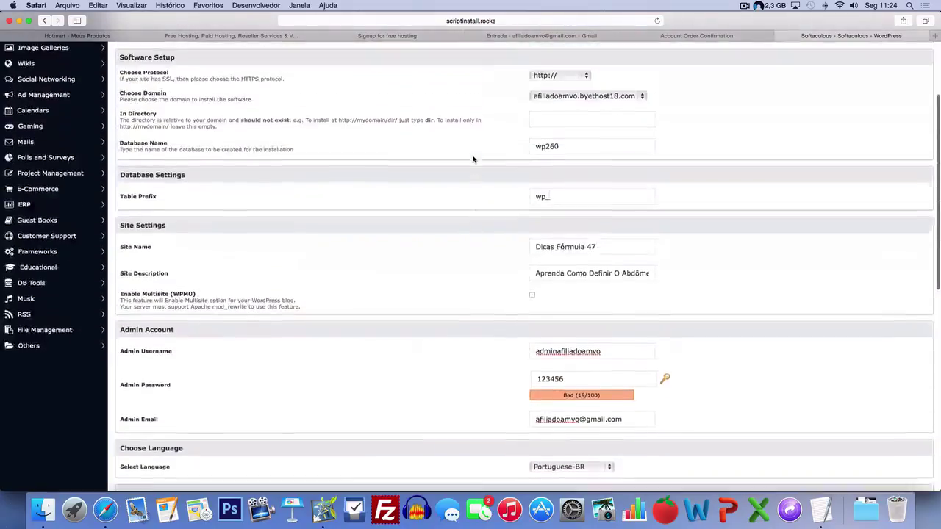
scroll(473, 158, "up", 3)
scroll(473, 159, "down", 15)
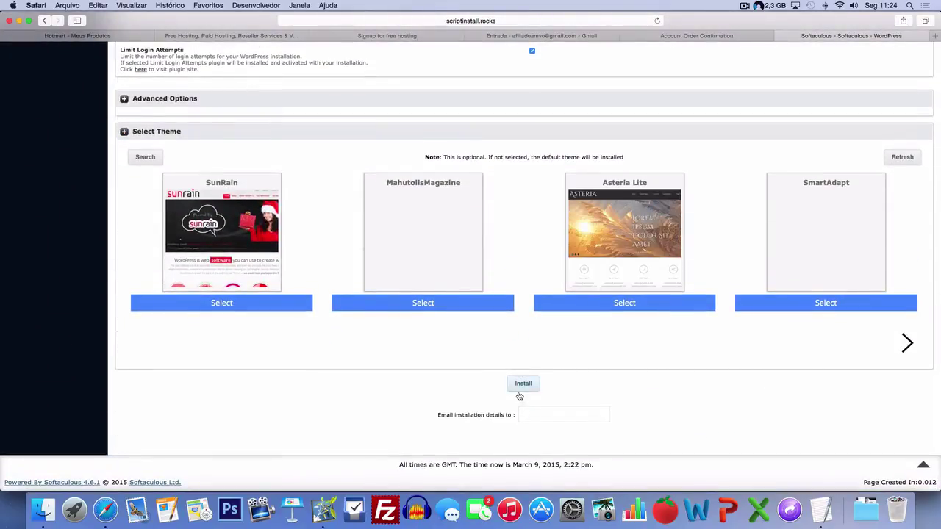
- Enter the owner's Gmail address as the recipient of the installation details
left_click(528, 415)
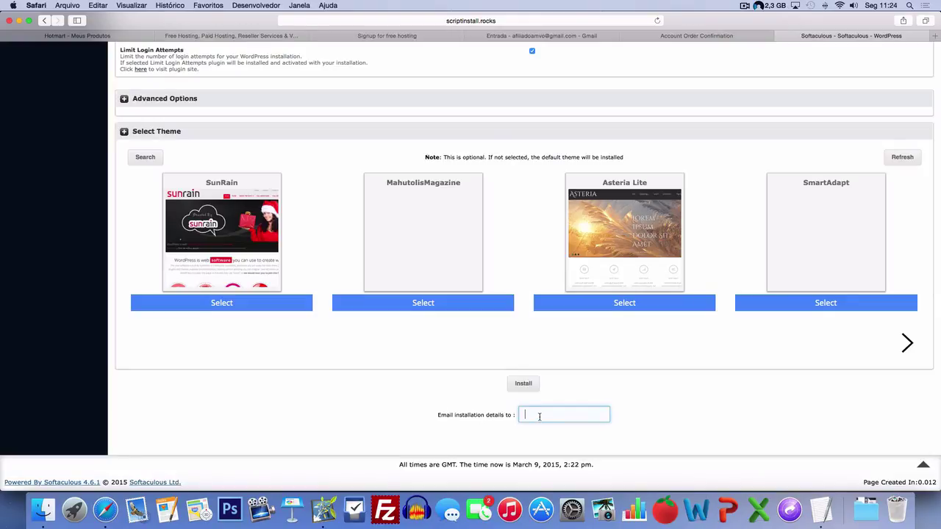
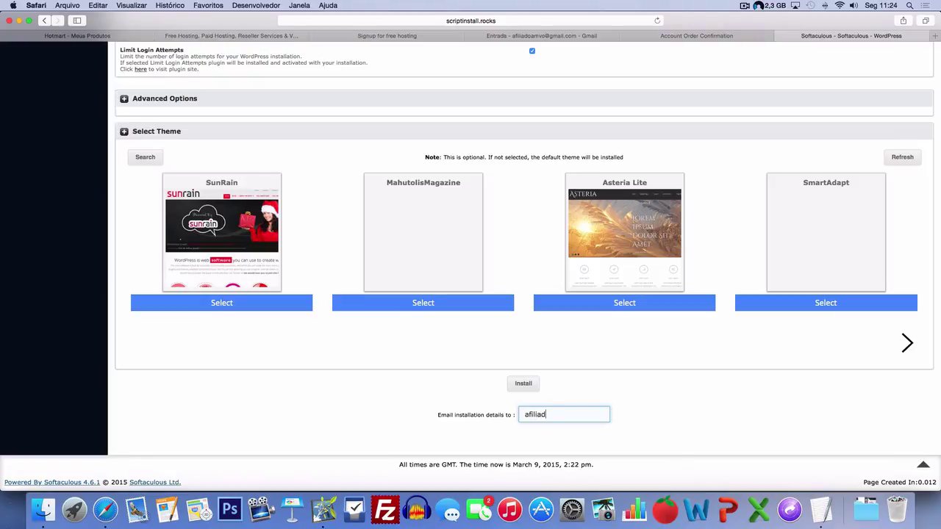
left_click(479, 423)
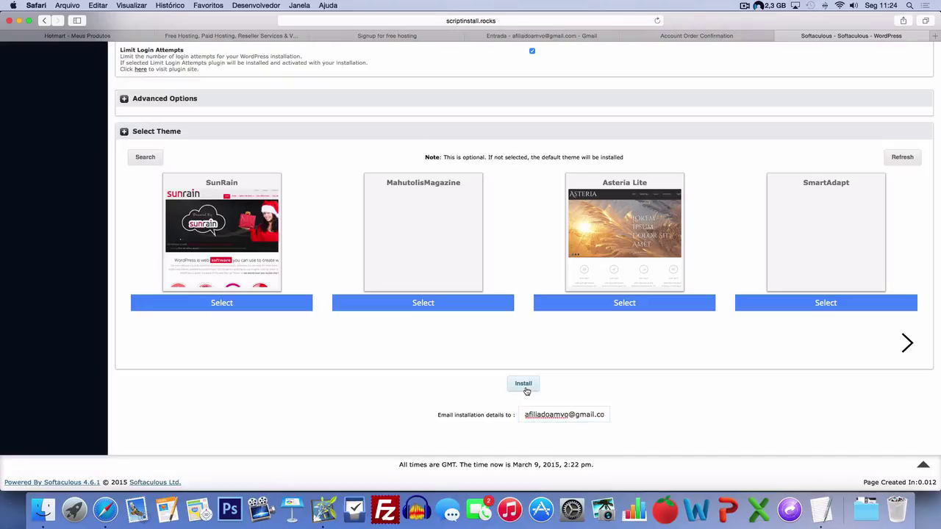
- Install WordPress 4.1.1 and select the success notice with the site and admin URLs
left_click(525, 388)
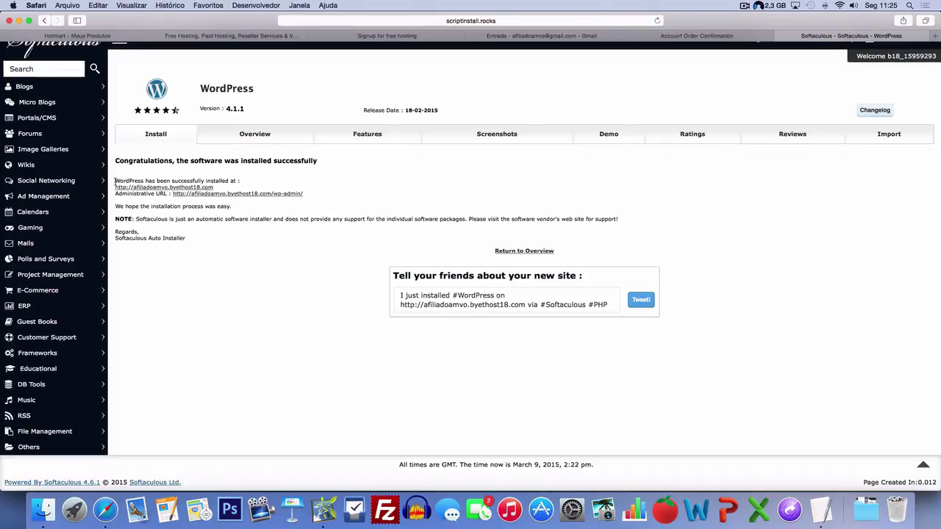
left_click_drag(114, 181, 307, 193)
key("super+c")
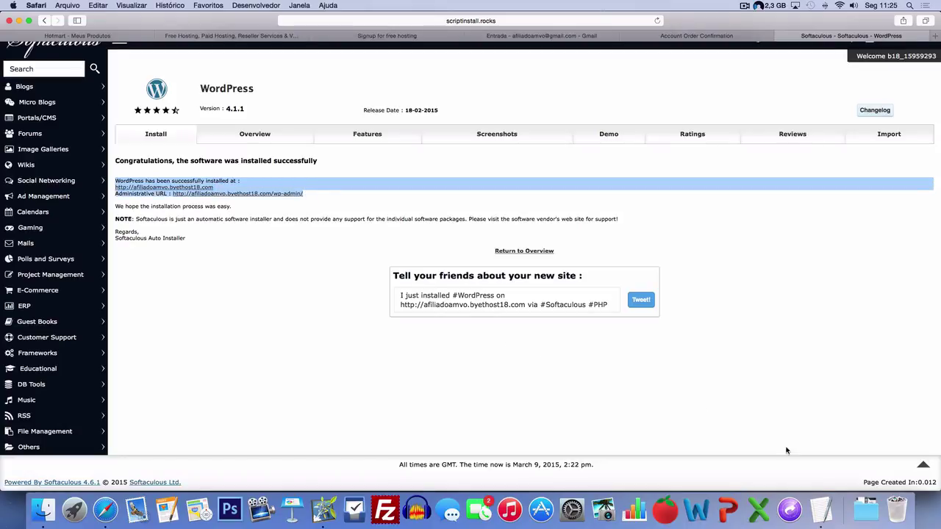
left_click(821, 503)
- Paste the WordPress install confirmation into the notes and convert them to plain text
left_click(228, 304)
key("Return")
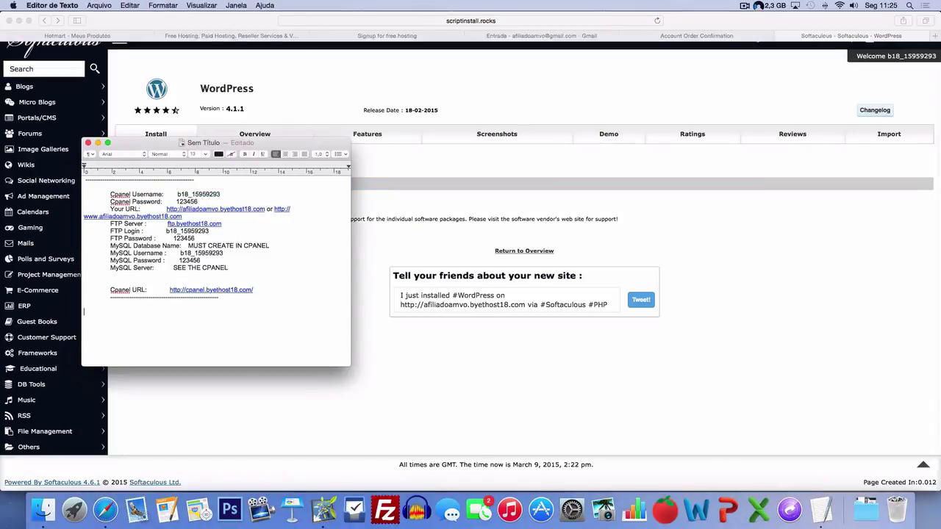
key("super+v")
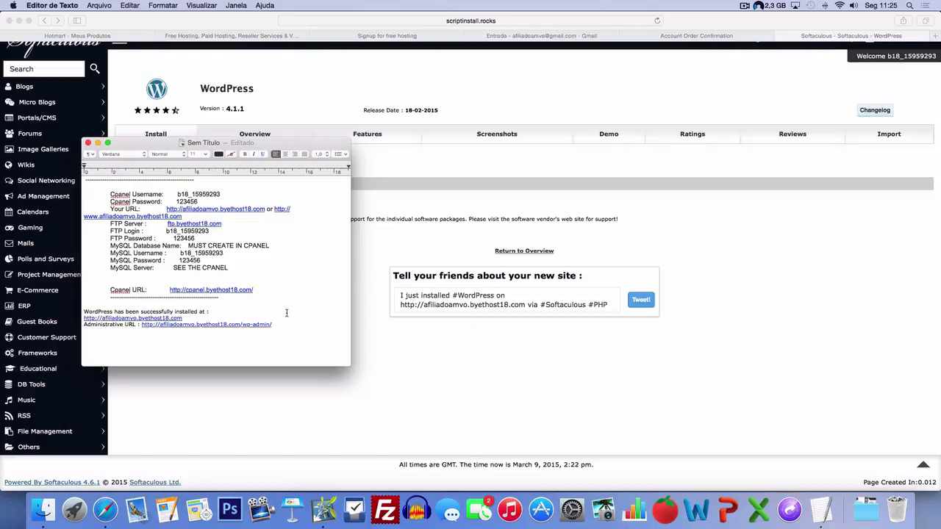
key("super+a")
left_click(165, 6)
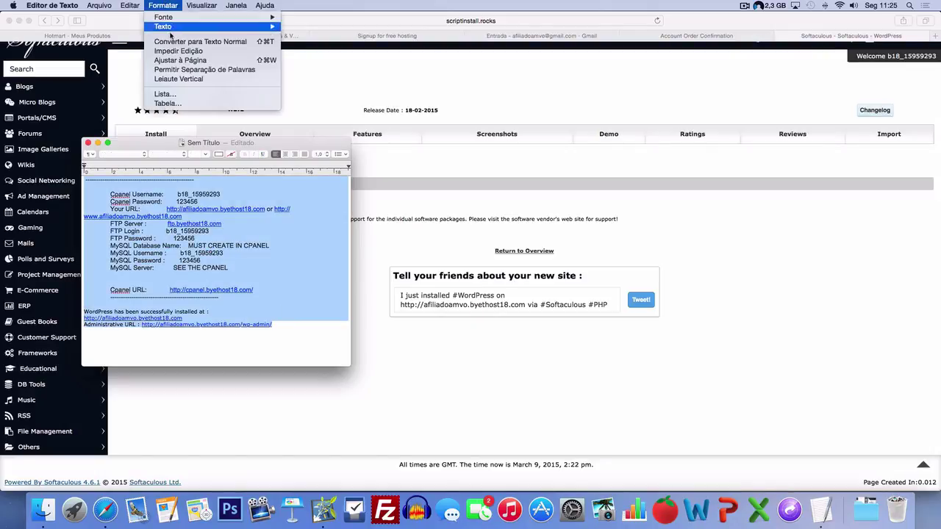
left_click(184, 42)
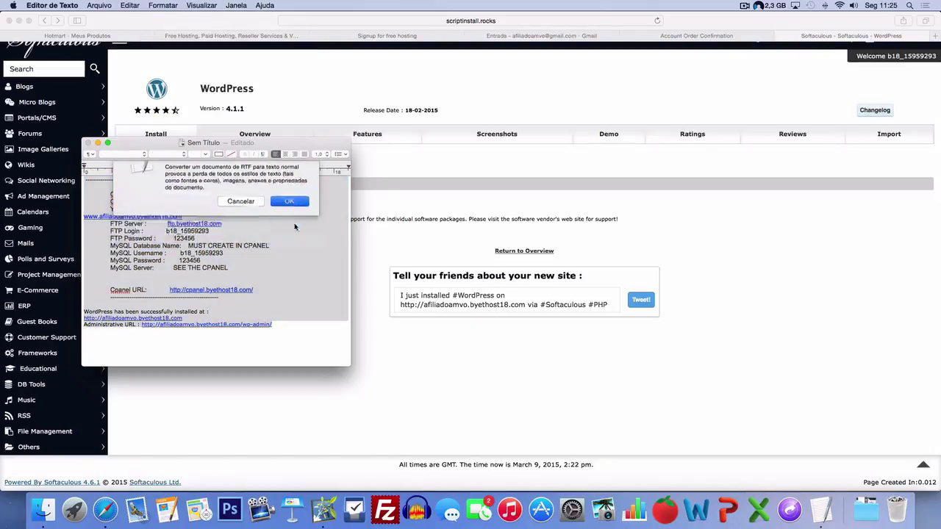
key("Return")
left_click(222, 241)
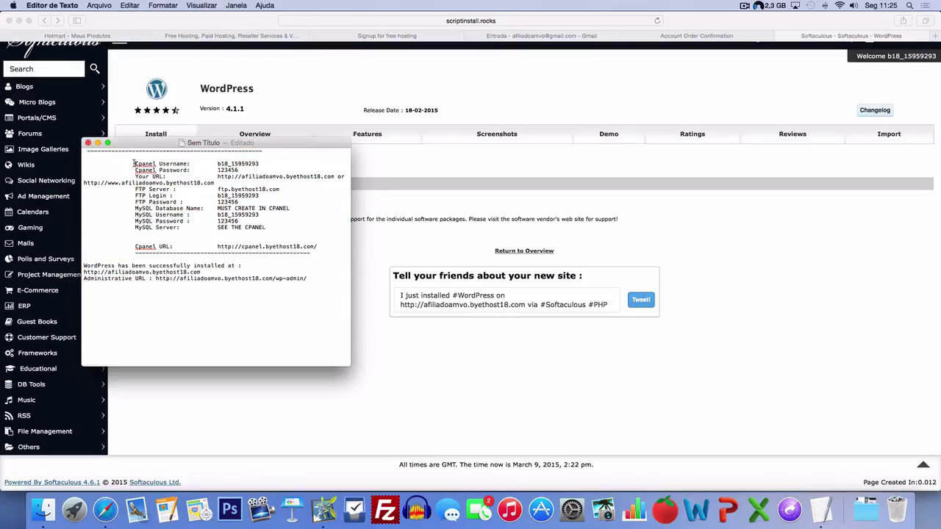
- Delete the leading indent from each account-details line so they sit flush left
left_click_drag(133, 163, 55, 168)
left_click_drag(136, 163, 80, 165)
key("BackSpace")
left_click_drag(136, 170, 78, 177)
key("BackSpace")
key("BackSpace")
left_click_drag(144, 189, 77, 230)
key("BackSpace")
key("BackSpace")
key("BackSpace")
key("BackSpace")
key("BackSpace")
key("BackSpace")
key("BackSpace")
key("BackSpace")
left_click_drag(135, 247, 66, 245)
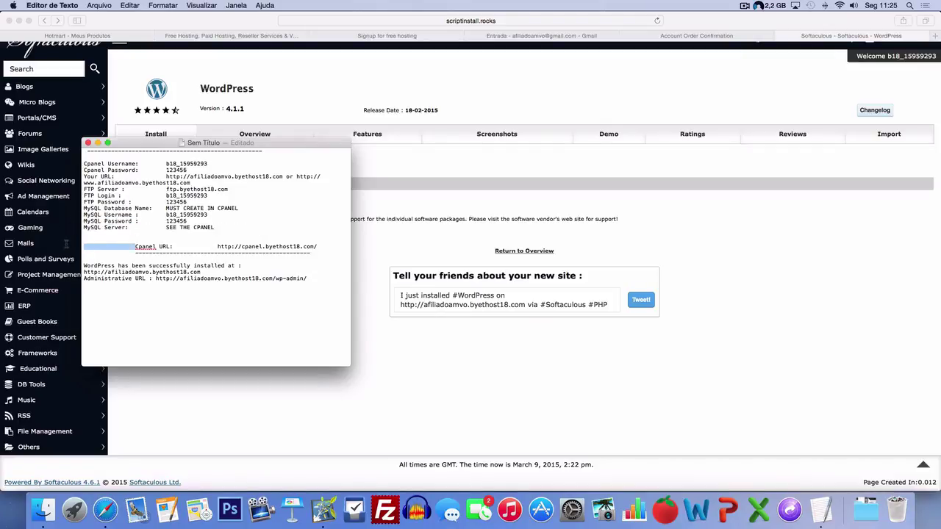
key("BackSpace")
left_click_drag(135, 252, 83, 253)
key("BackSpace")
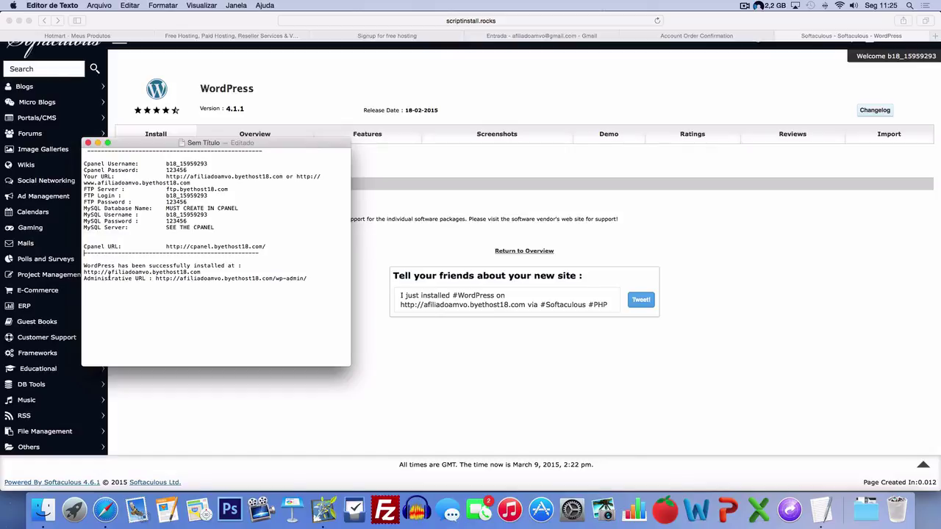
left_click(87, 150)
key("BackSpace")
- Copy the Administrative URL from the note and open a new blank Safari tab
left_click_drag(267, 147, 393, 141)
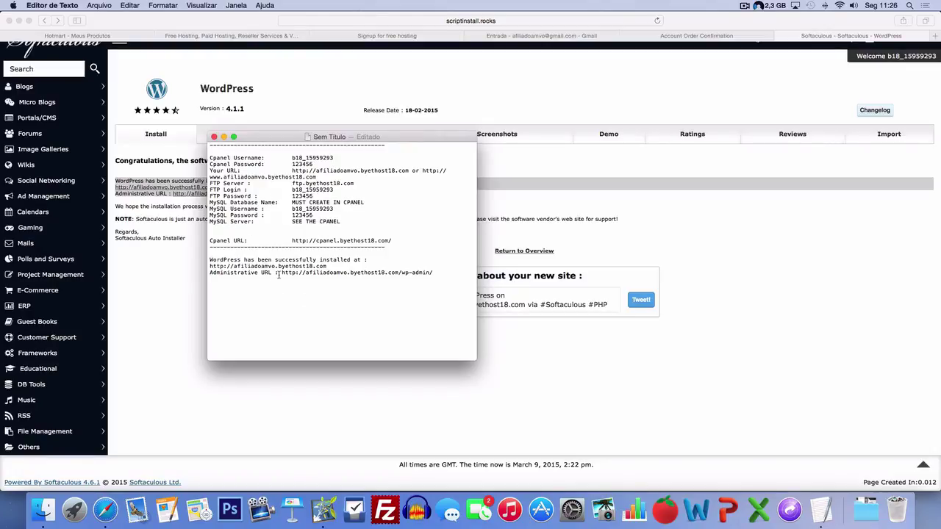
left_click_drag(281, 273, 435, 272)
key("super+c")
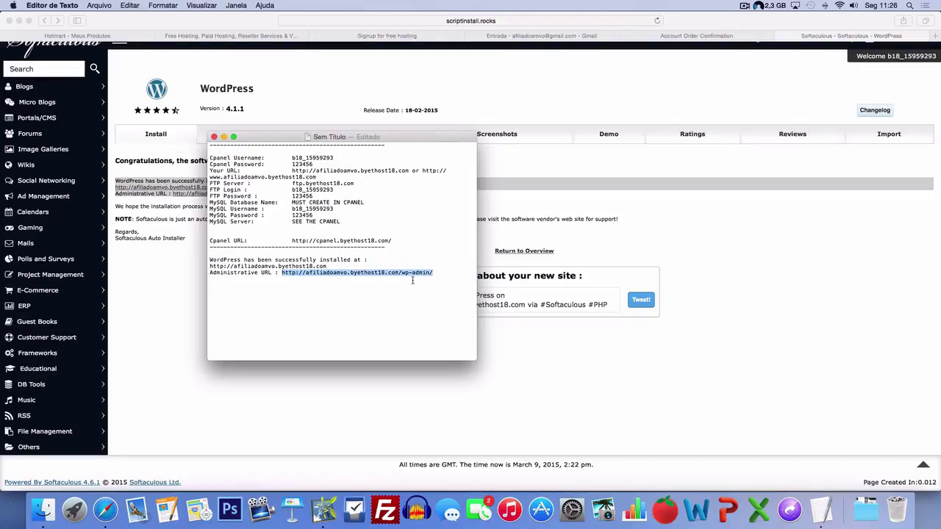
left_click(401, 271)
left_click_drag(402, 273, 434, 272)
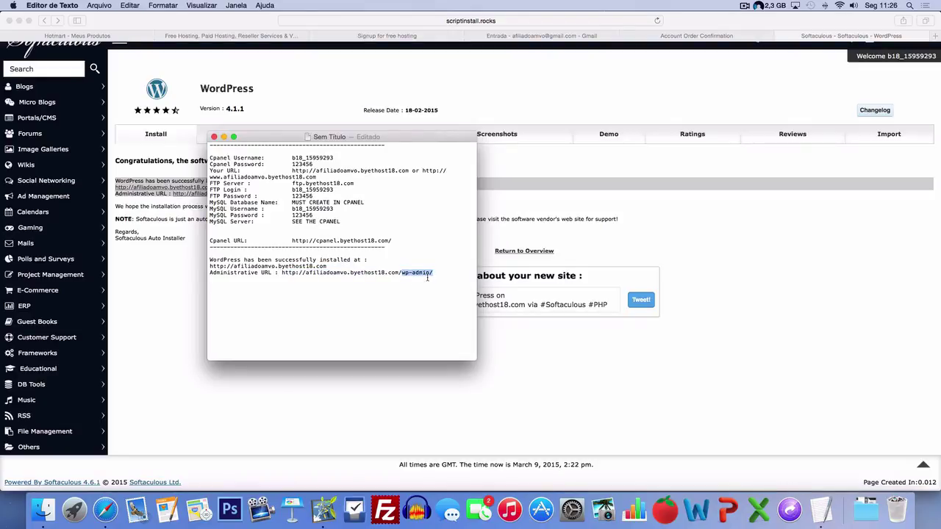
left_click(433, 273)
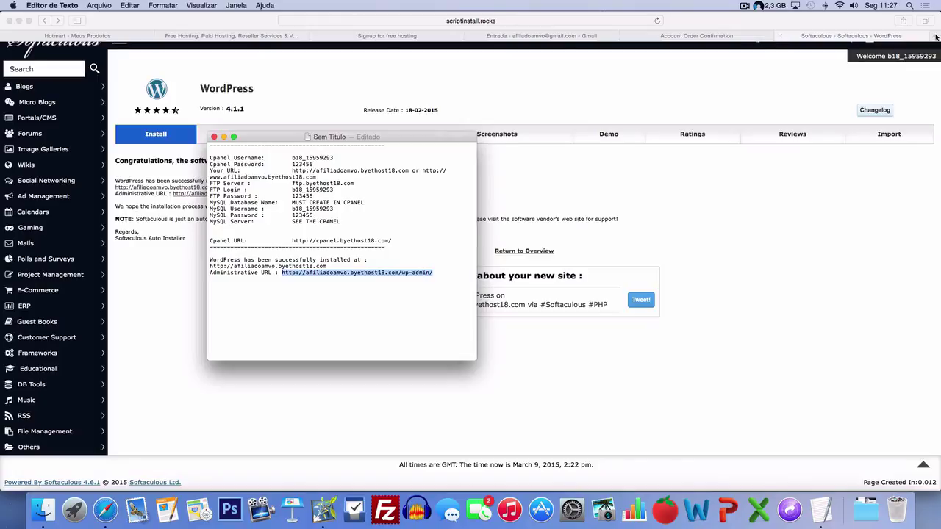
left_click(812, 76)
key("super+t")
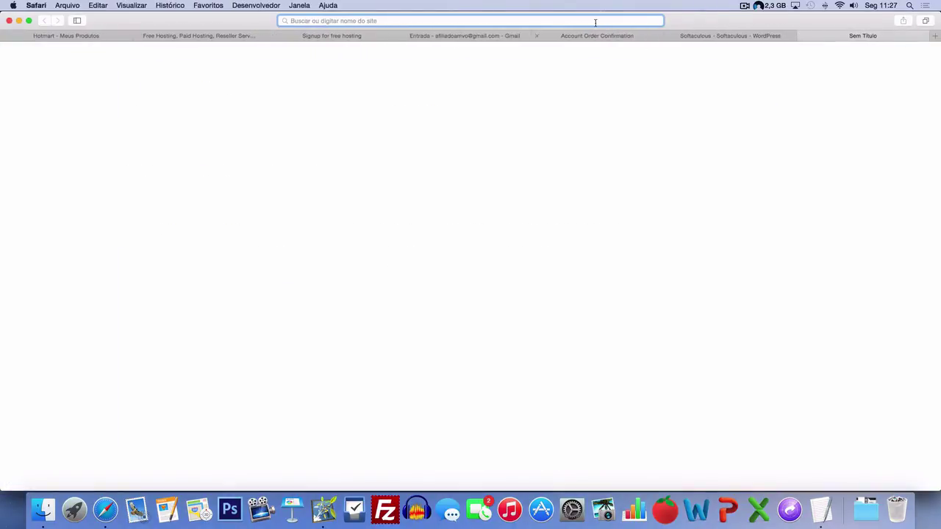
- Load the pasted wp-admin URL and enter the CAPTCHA's username into the Nome field
key("super+v")
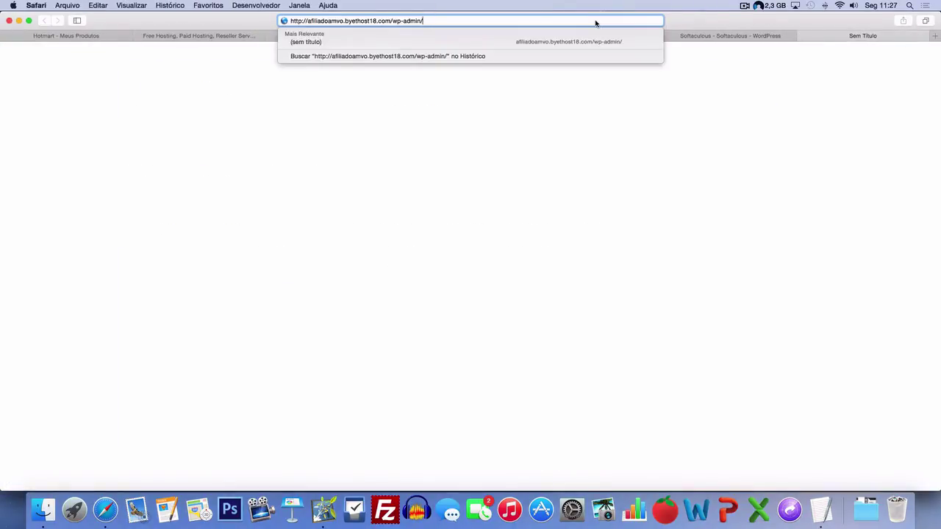
key("Return")
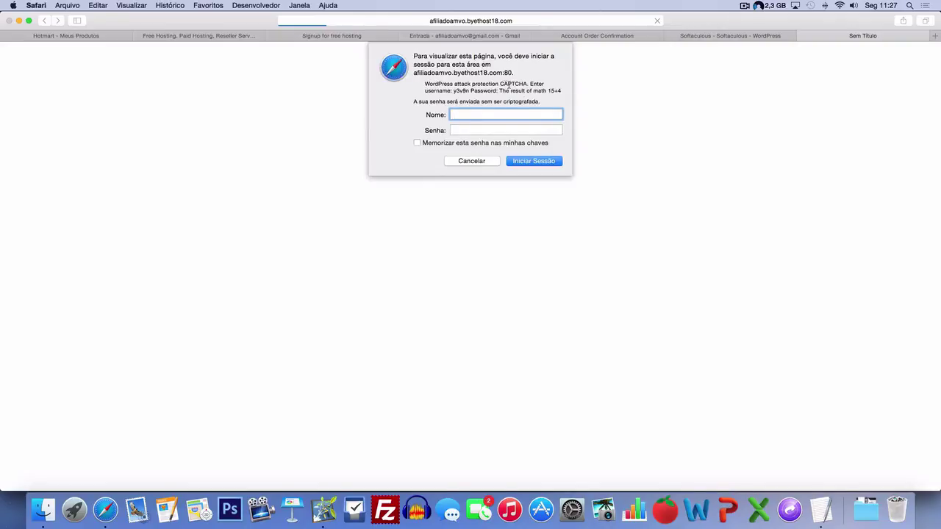
left_click_drag(425, 84, 534, 84)
left_click(466, 91)
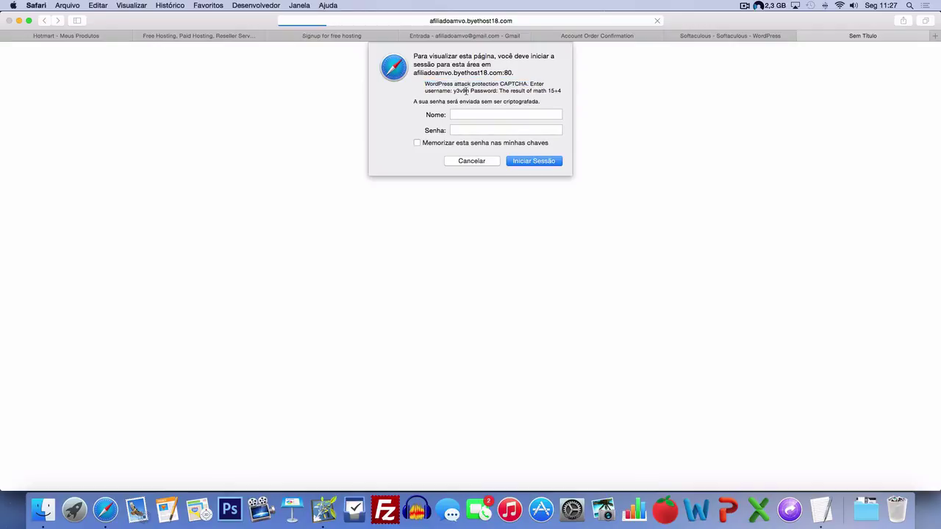
left_click_drag(453, 91, 468, 90)
key("super+c")
left_click(470, 115)
key("super+v")
- Answer the 15+4 CAPTCHA question with 19 in Senha and submit to pass protection
left_click(468, 130)
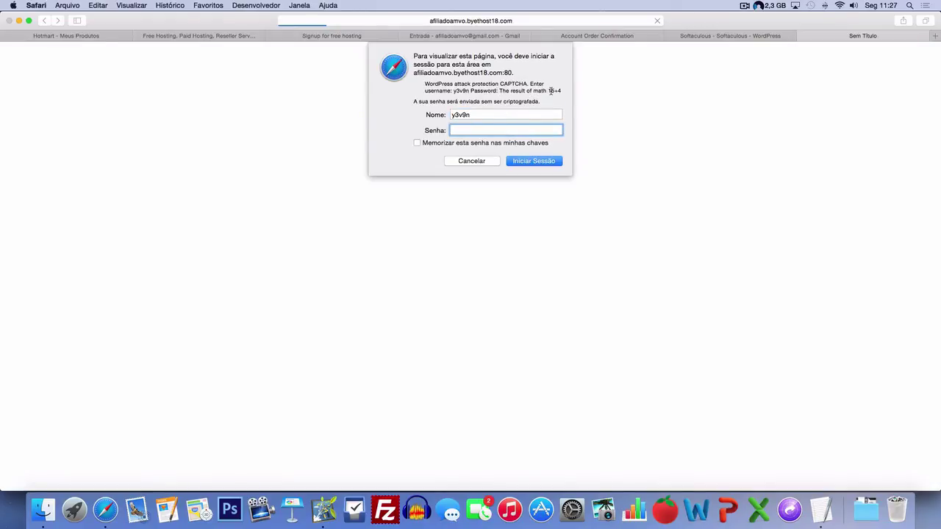
left_click_drag(548, 91, 562, 91)
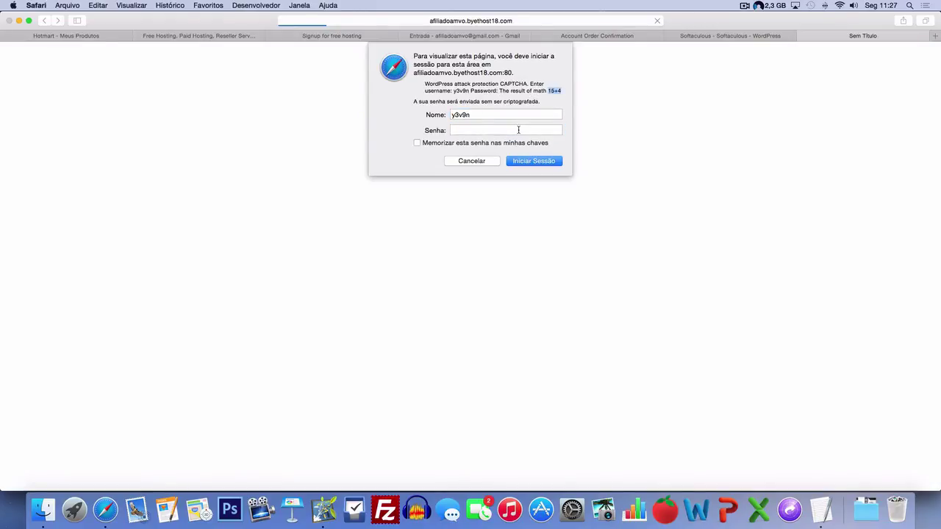
left_click(518, 130)
type("19")
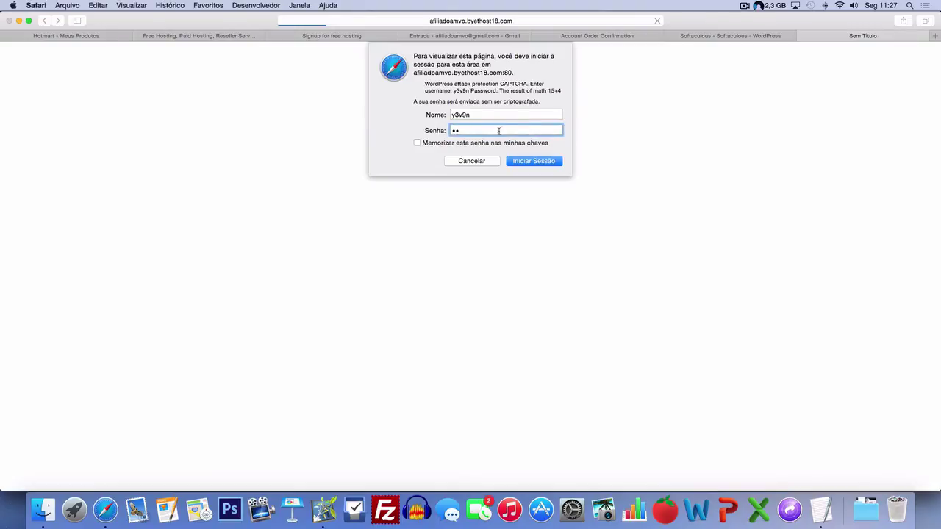
left_click(530, 161)
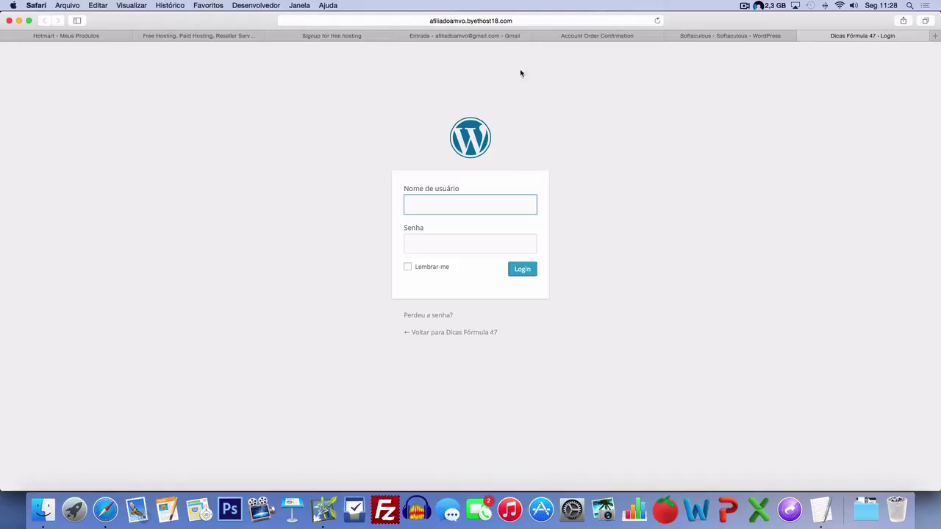
- Log into WordPress with the admin username and password, skip saving it, then visit the public site
type("adminafiliadoamvo")
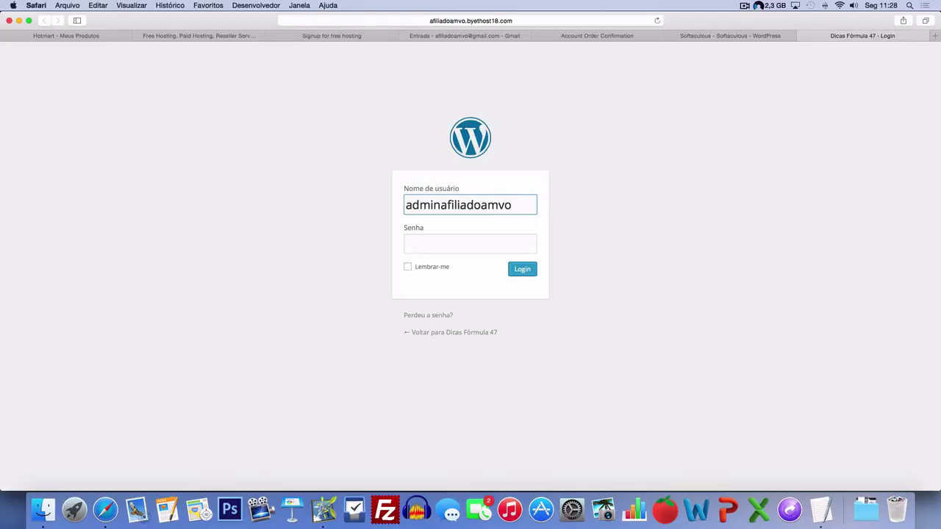
key("Tab")
type("•••••")
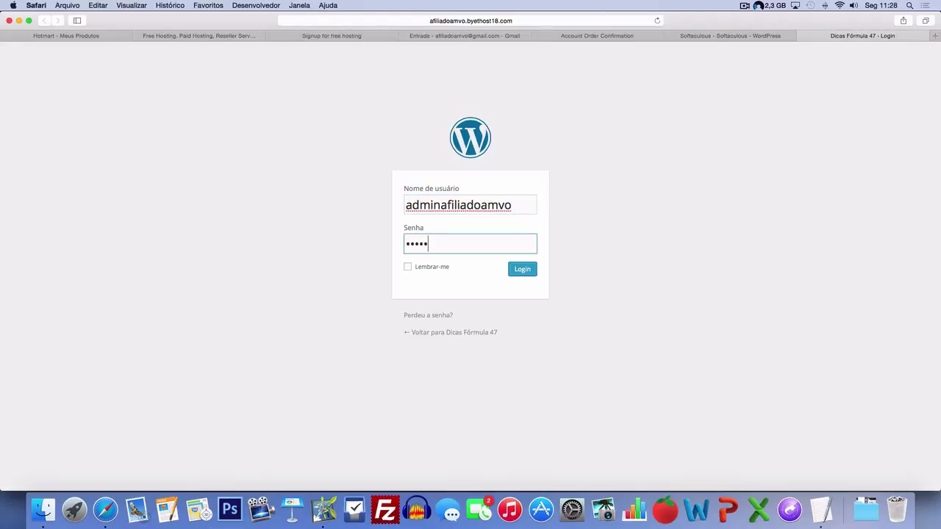
type("•")
left_click(520, 270)
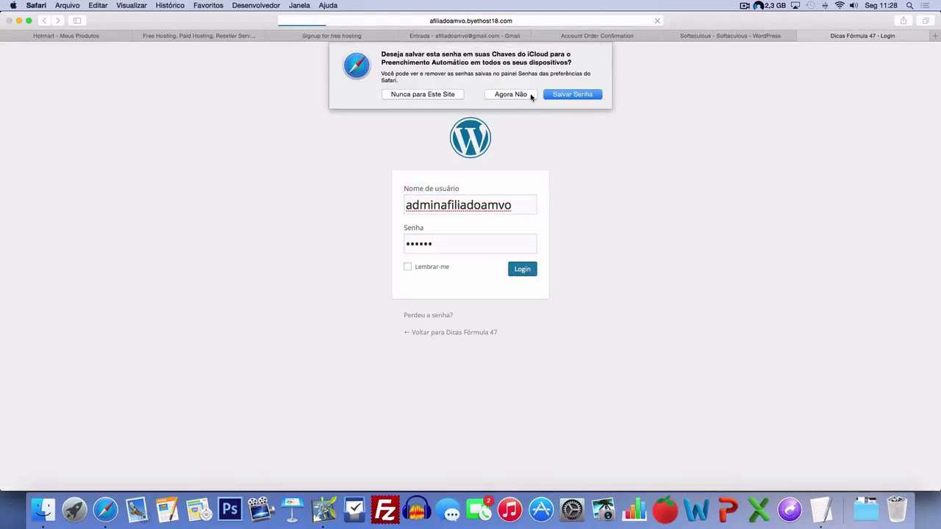
left_click(530, 95)
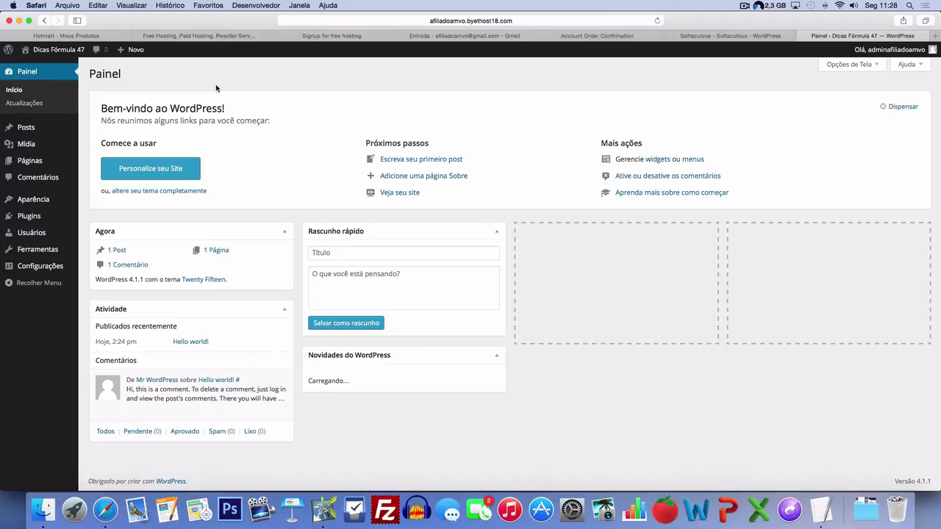
mouse_move(48, 53)
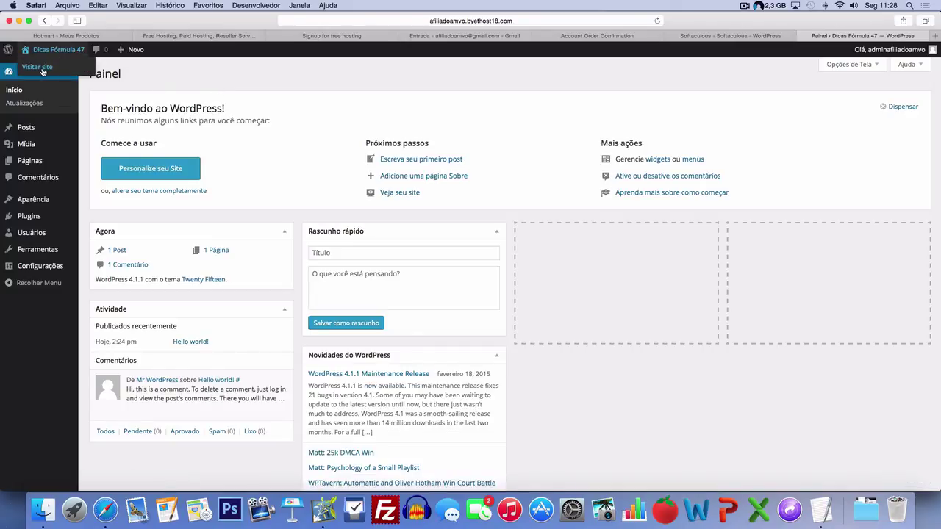
left_click(44, 67)
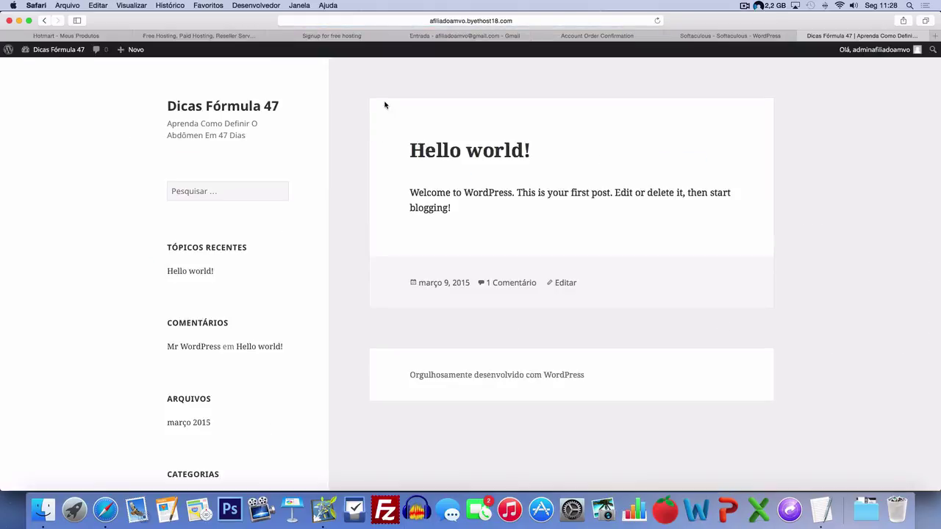
- Glance over the public Dicas Fórmula 47 site, then return to its WordPress Painel
scroll(374, 129, "down", 5)
scroll(370, 161, "up", 5)
left_click(43, 68)
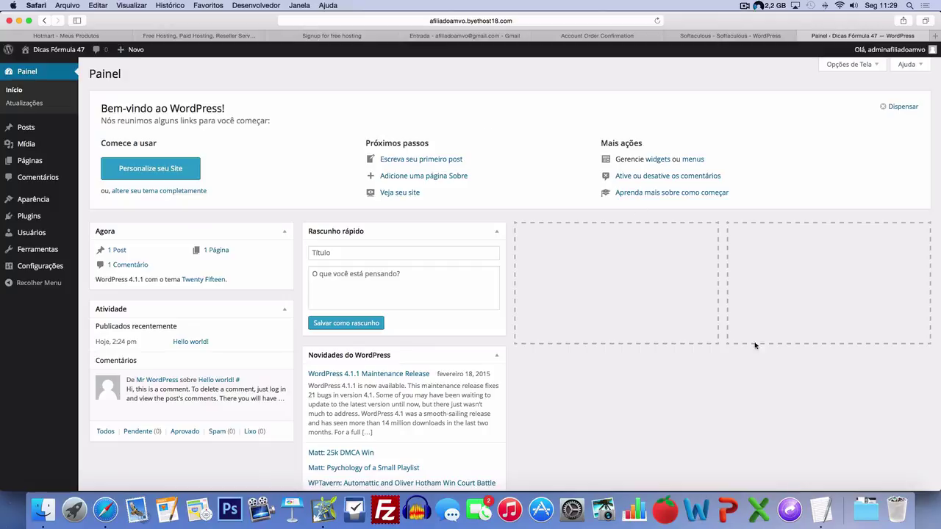
left_click(821, 510)
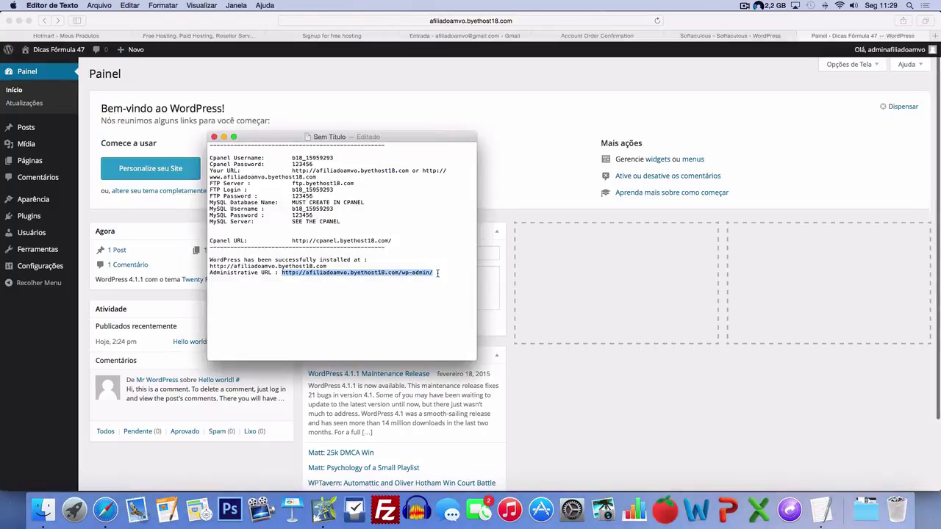
left_click_drag(439, 273, 204, 145)
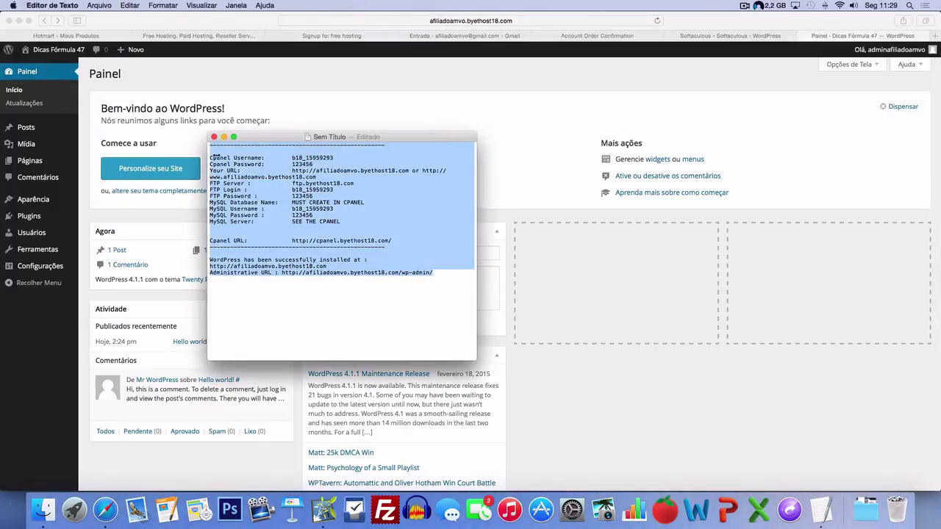
left_click(434, 277)
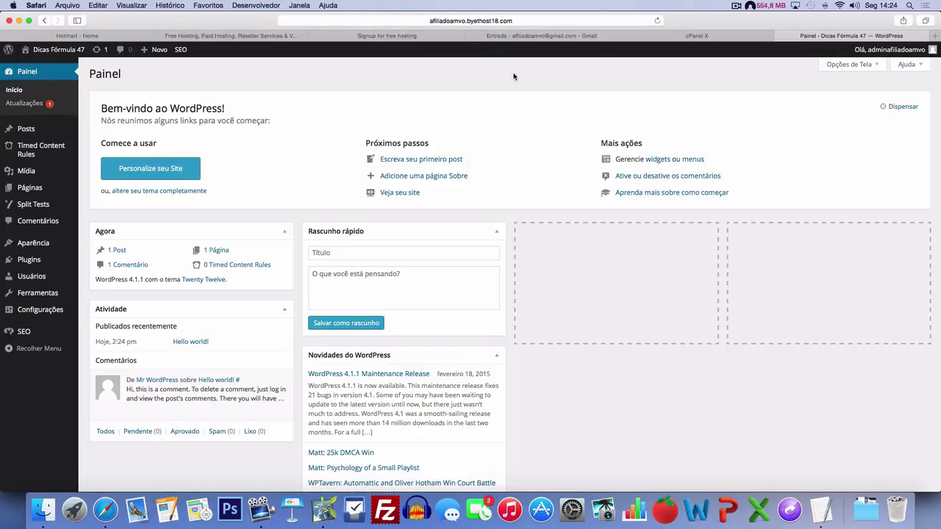
- Go to the cPanel X tab and open Email Accounts from the Email section
left_click(695, 36)
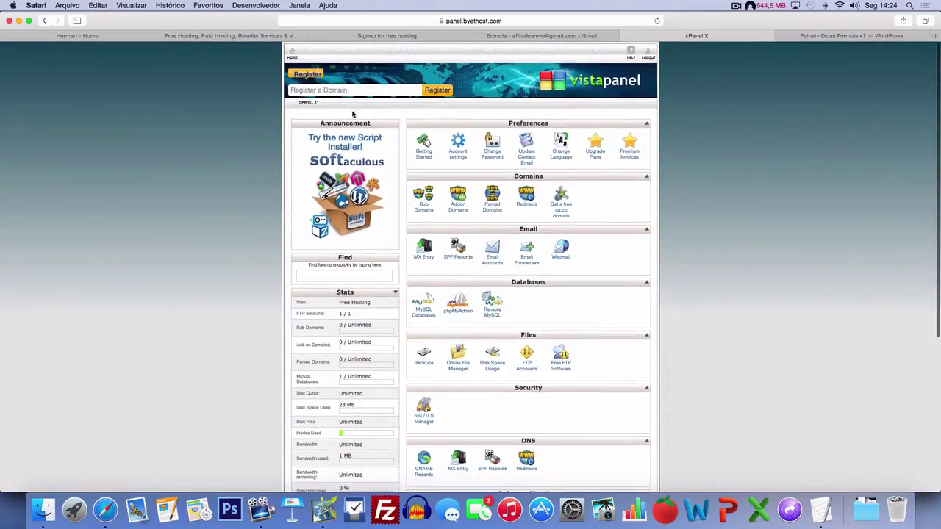
scroll(441, 125, "down", 3)
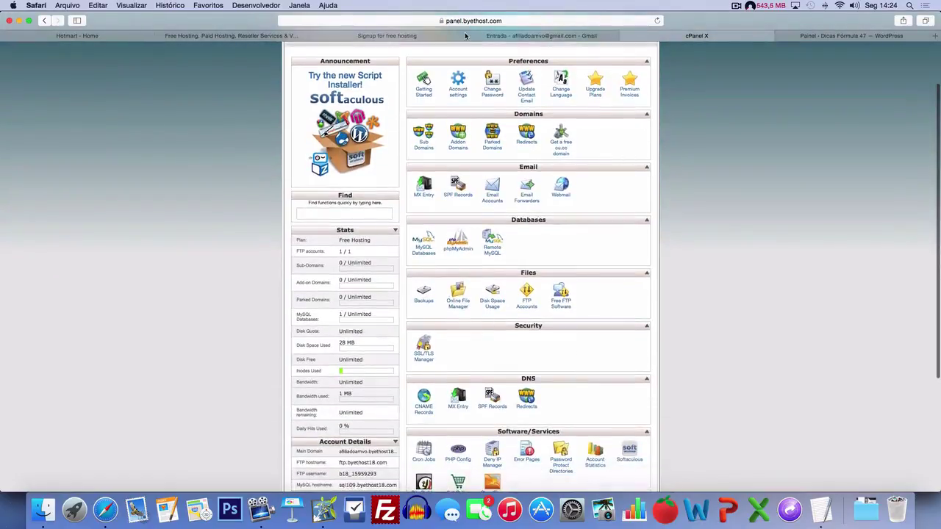
left_click(492, 203)
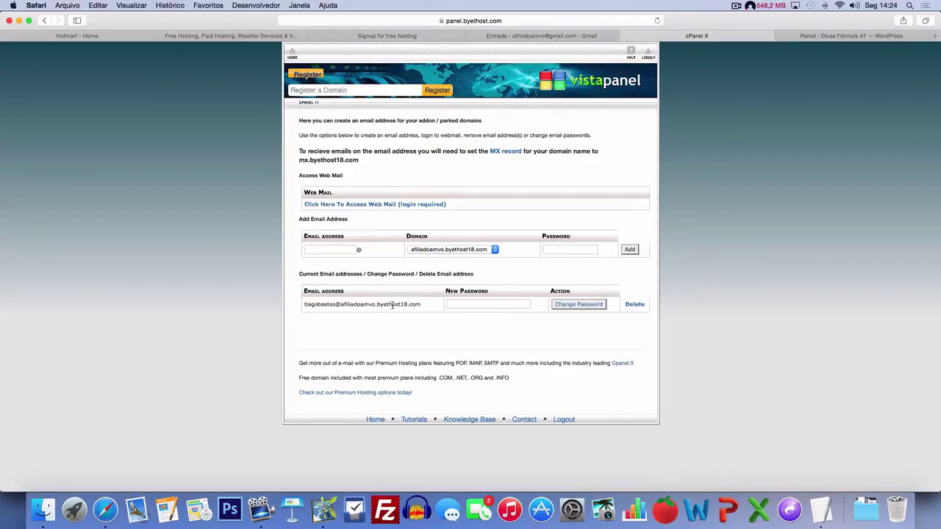
- Add the contato@ mailbox with a password, skip saving it, and open its Web Mail inbox
left_click(334, 249)
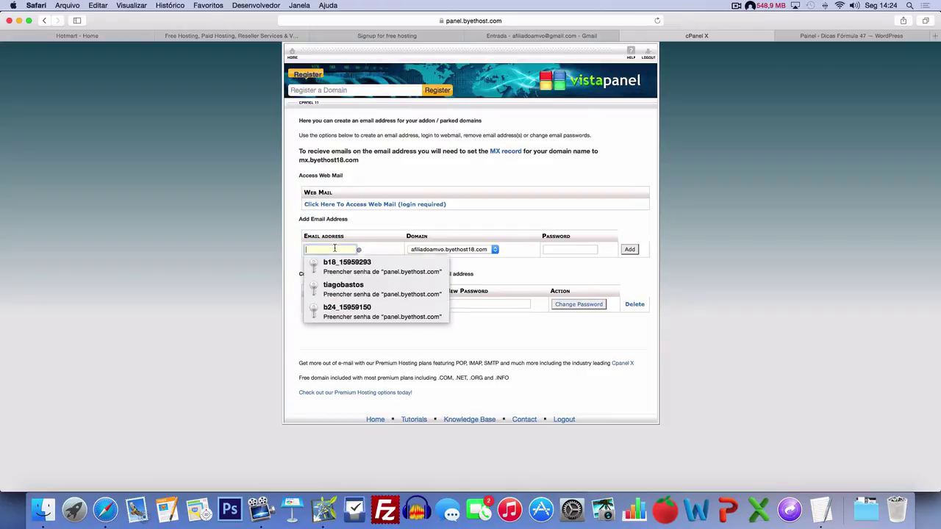
left_click(362, 224)
left_click(325, 248)
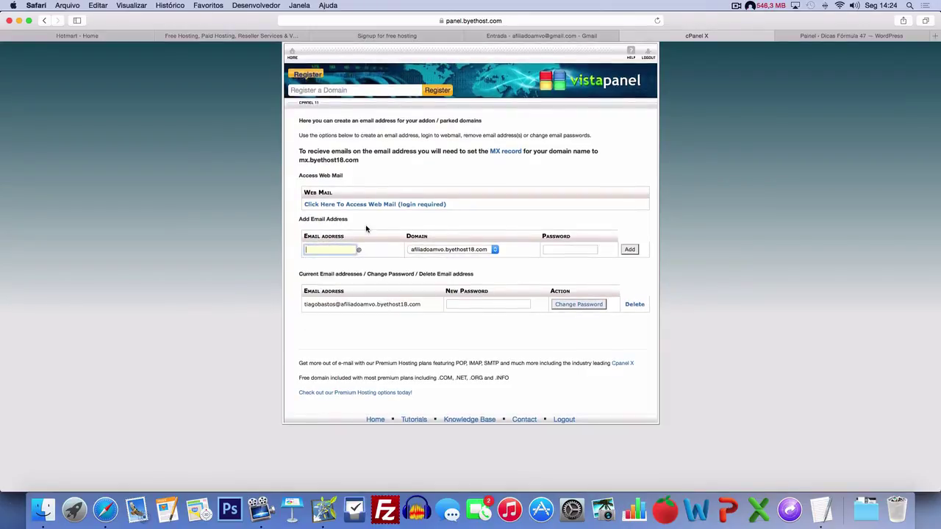
type("contato")
left_click(420, 259)
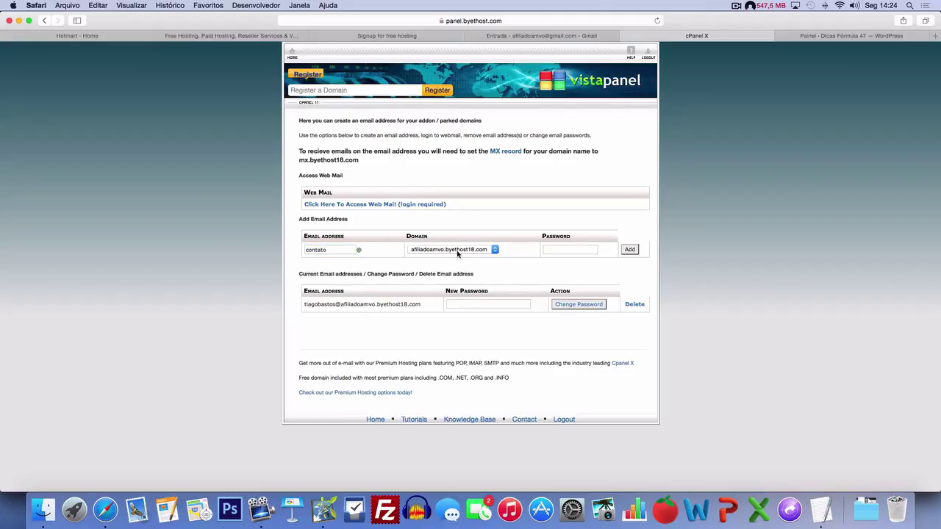
left_click(579, 249)
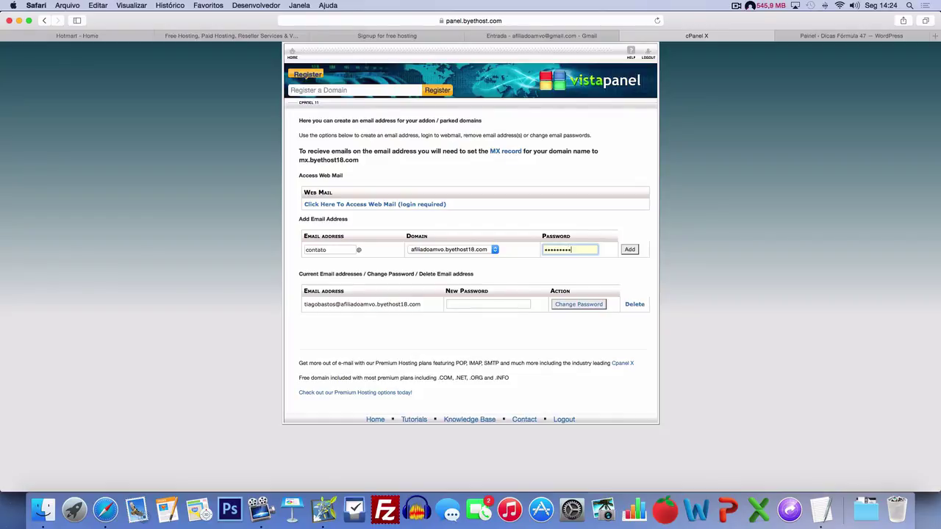
left_click(627, 251)
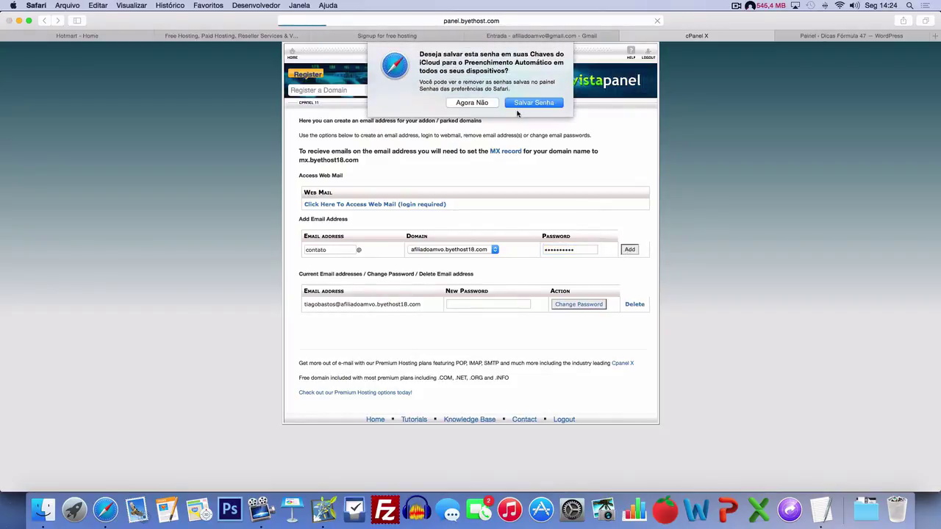
left_click(492, 105)
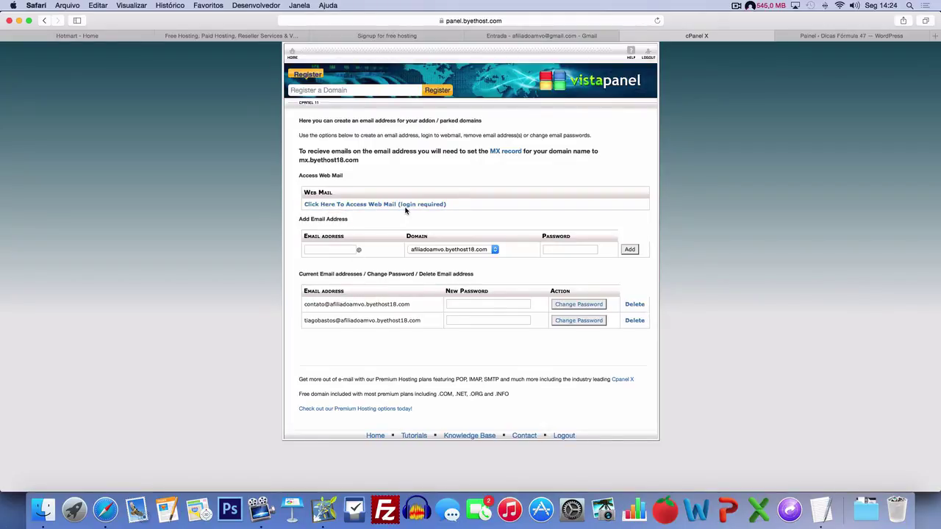
left_click(399, 205)
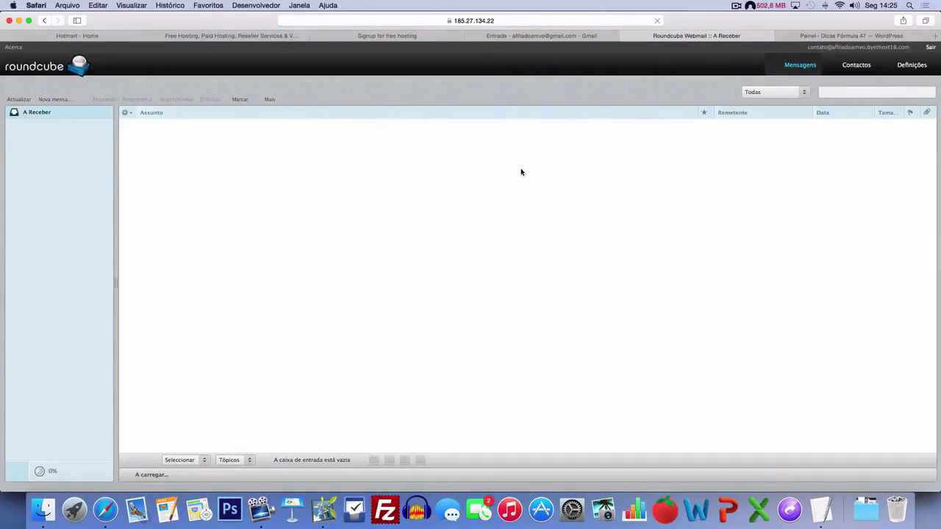
- Record 'E-Mail:' with the contato@ address and a blank 'Senha:' line in Dados Site
left_click(820, 508)
key("Return")
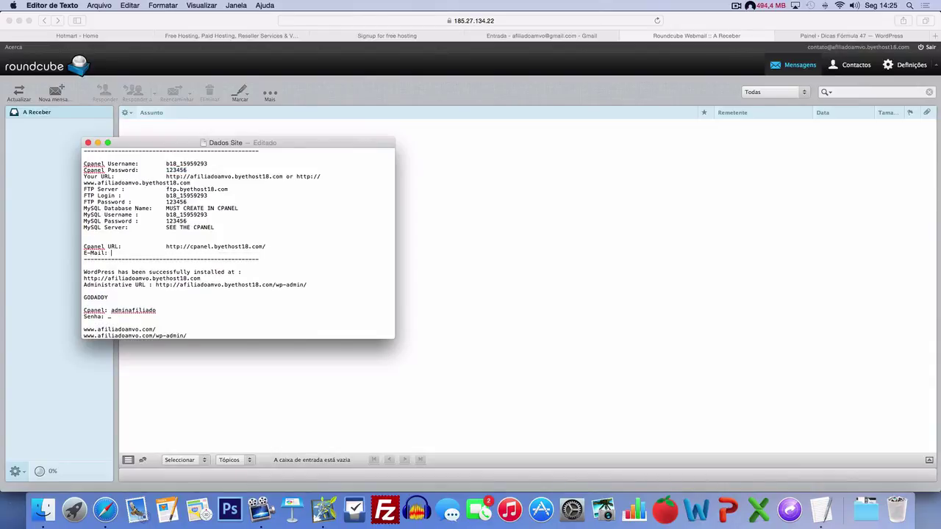
type("E-Mail:")
key("super+v")
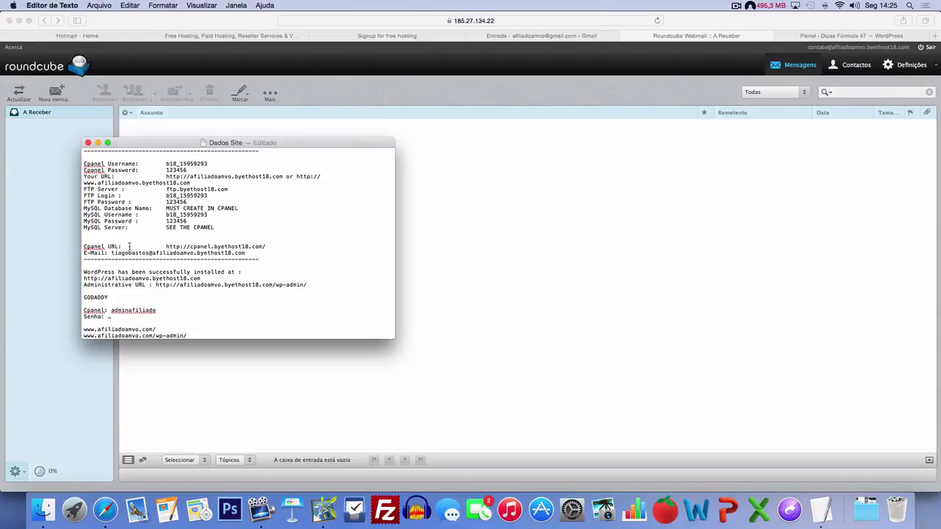
double_click(130, 252)
type("contato")
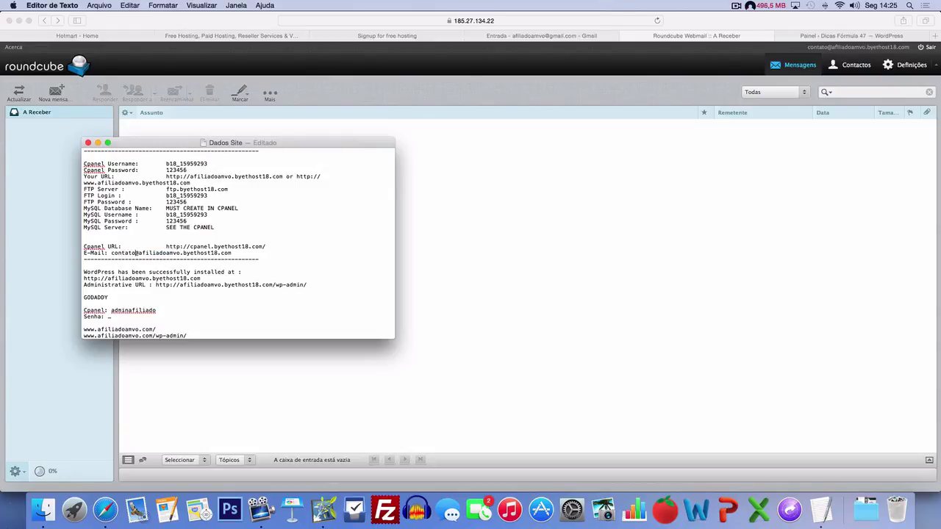
key("Return")
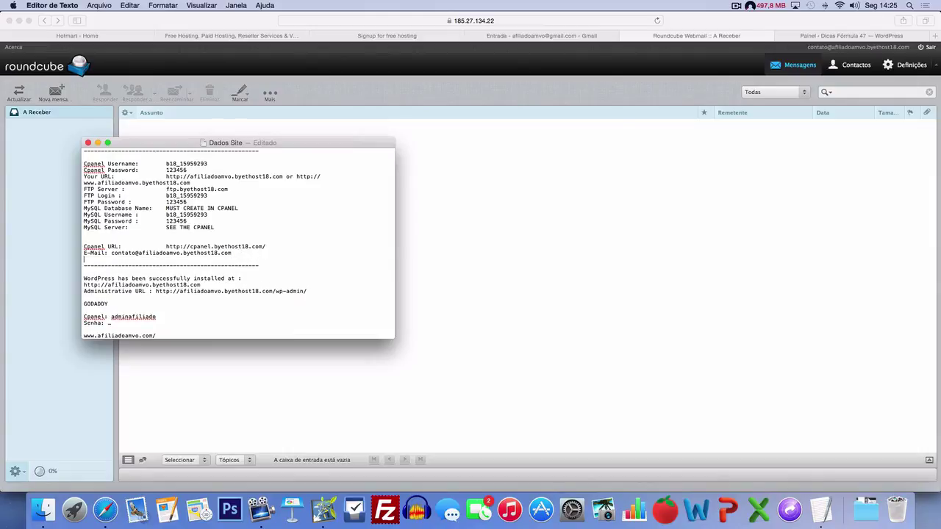
type("Senha: _")
left_click(505, 222)
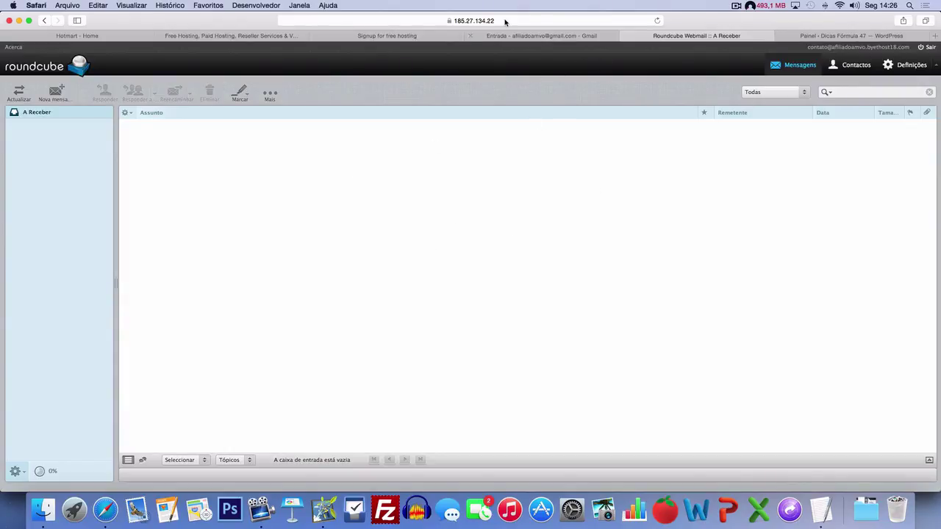
- Start a blank Roundcube message from contato@, then bring the WordPress dashboard tab forward
left_click(532, 21)
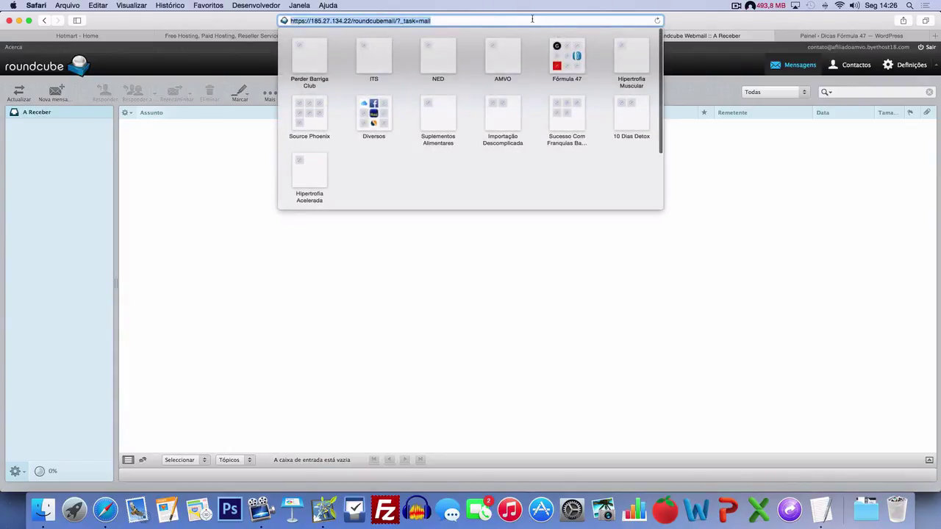
left_click(794, 173)
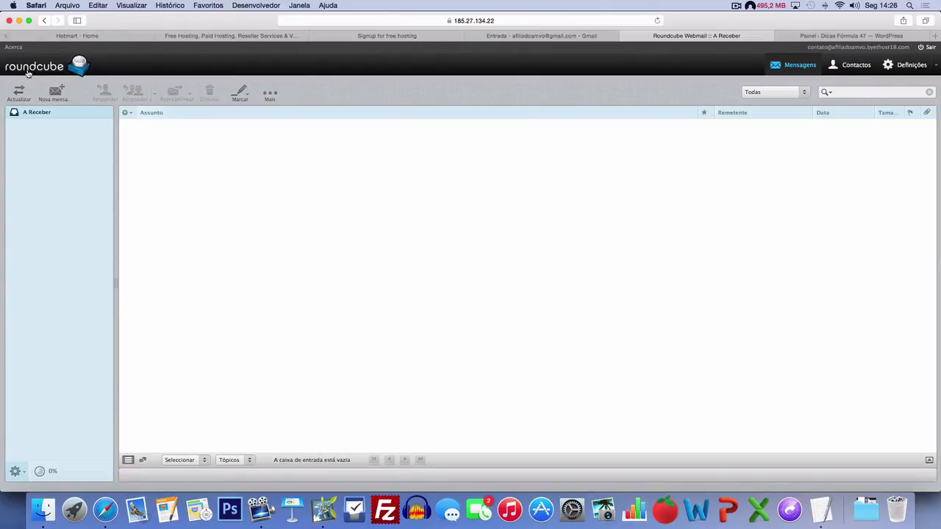
left_click(56, 93)
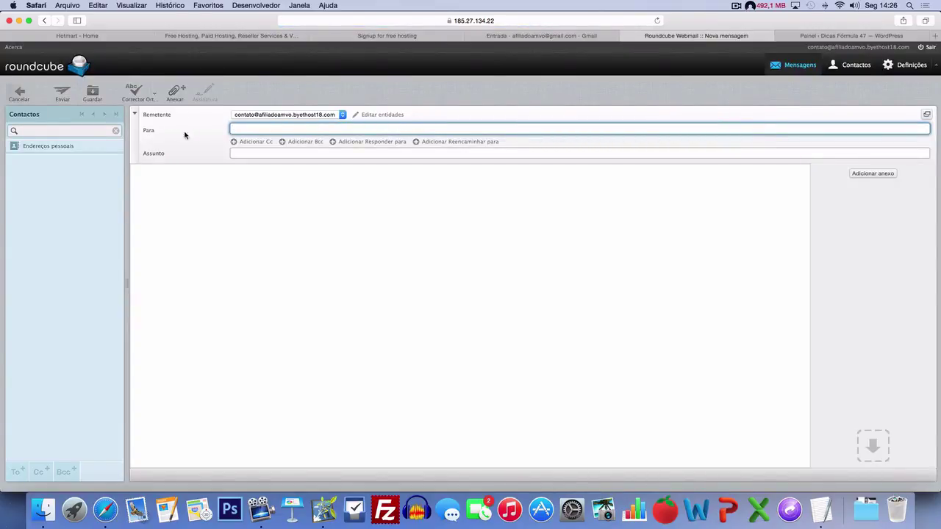
left_click(260, 154)
left_click(495, 249)
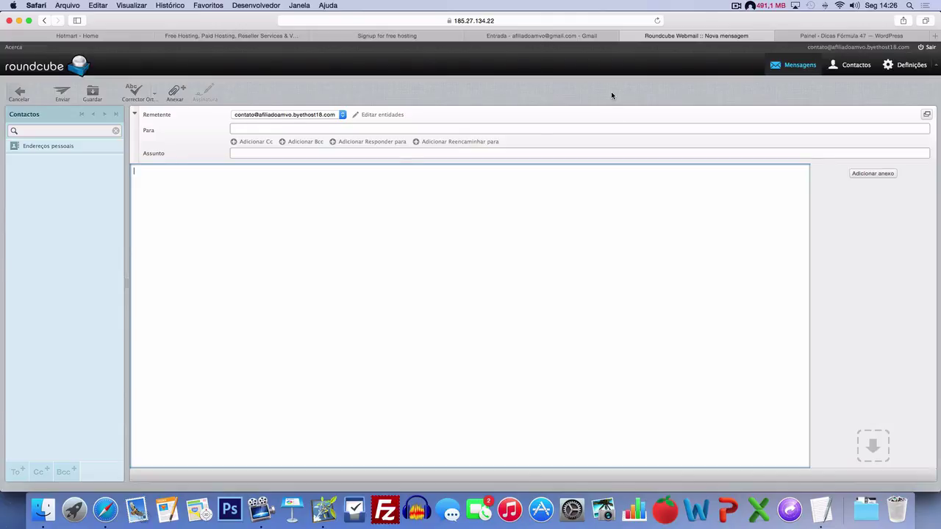
left_click(821, 37)
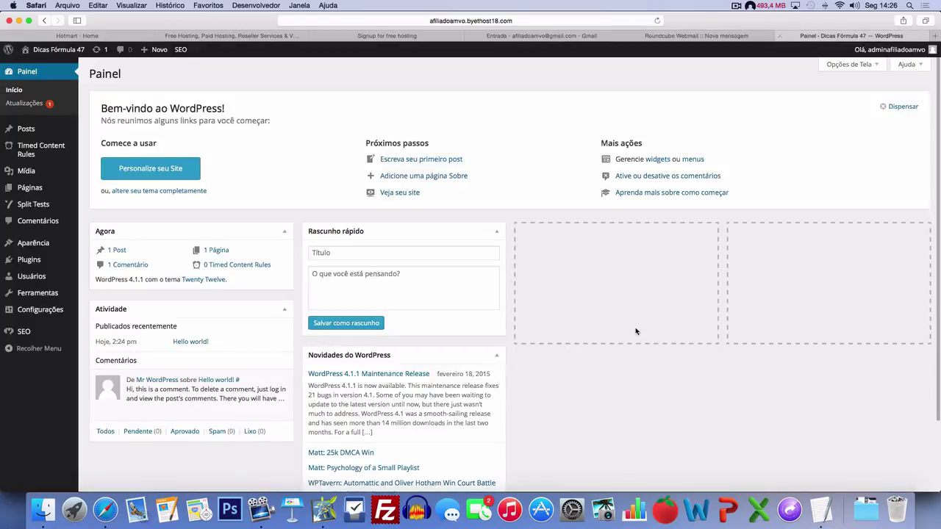